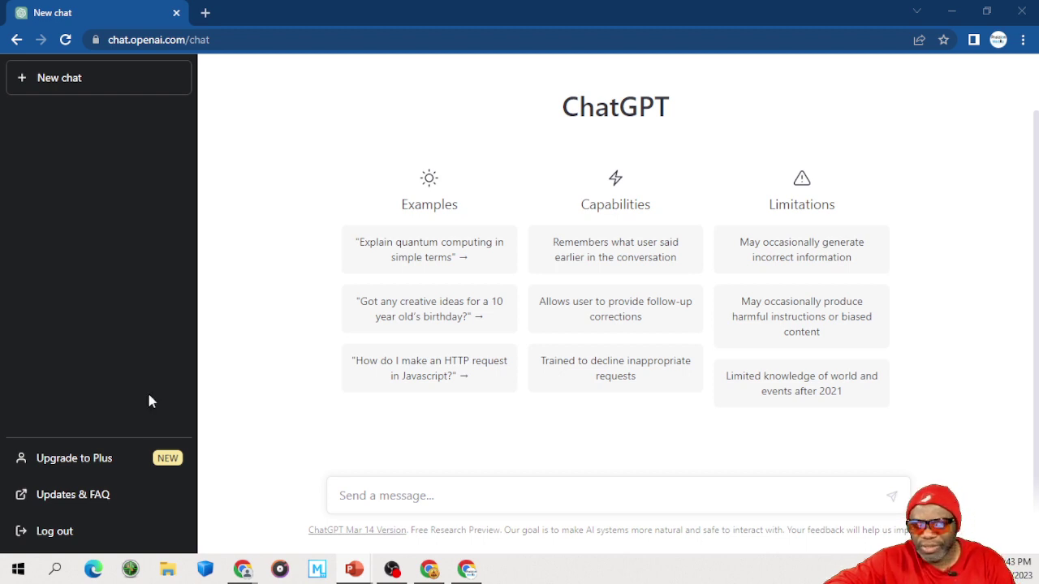
- Paste the sales-representative prompt into the message box and send it to ChatGPT
click(422, 491)
text(As a sales representative for our software company, your goal is to sell our new project management software to a potential customer. By doing so, you will help them increase their productivity and streamline their project management processes, leading to more efficient and effective project delivery.)
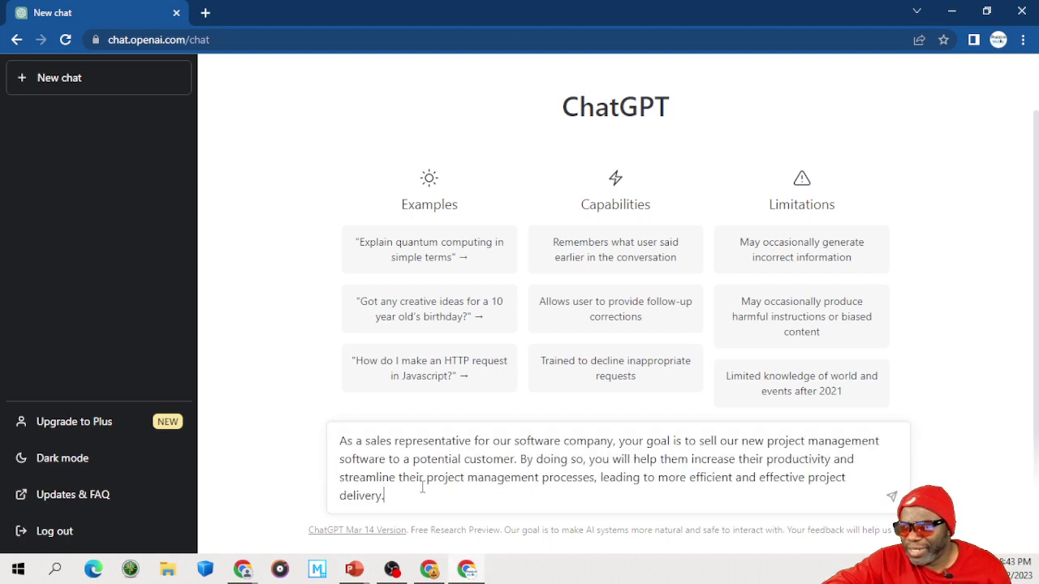
key(Return)
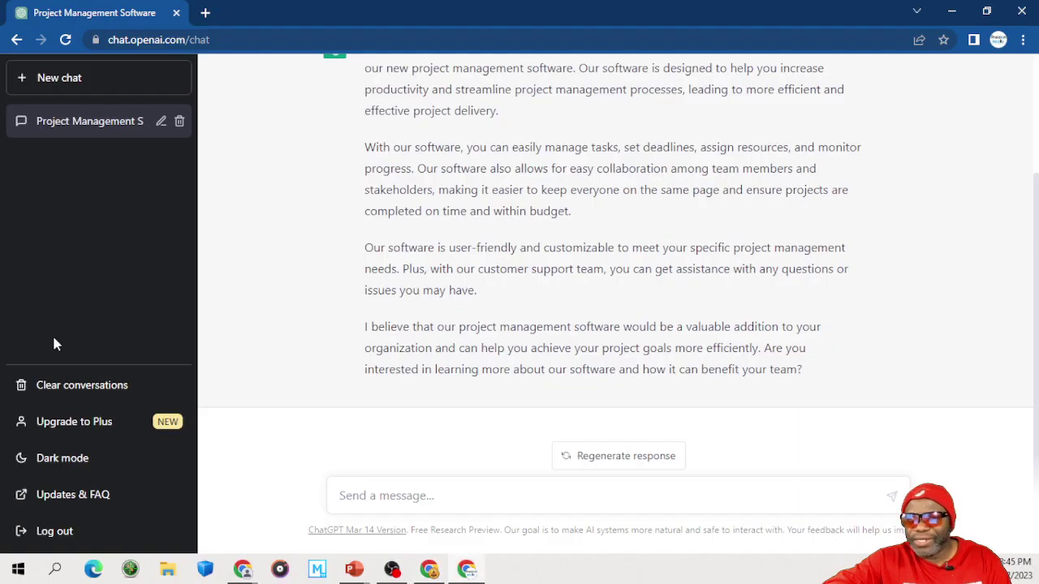
- Send the primary school teacher prompt and scroll through the interactive learning tool reply
text(As a primary school teacher, your goal is to introduce a new interactive learning tool to your students. By doing so, you will increase student engagement and help them achieve better learning outcomes, leading to improved academic performance and success.)
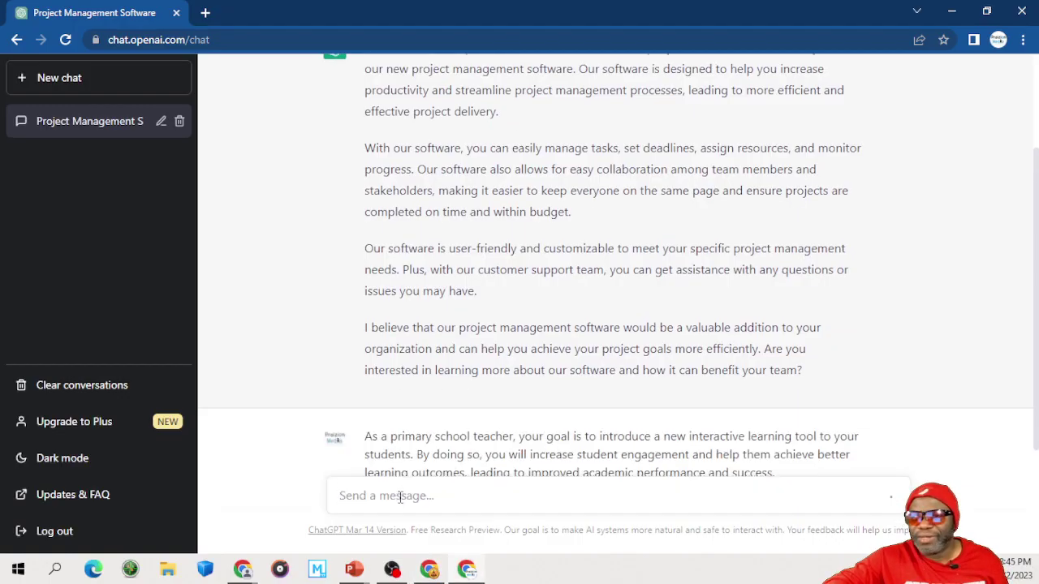
key(Return)
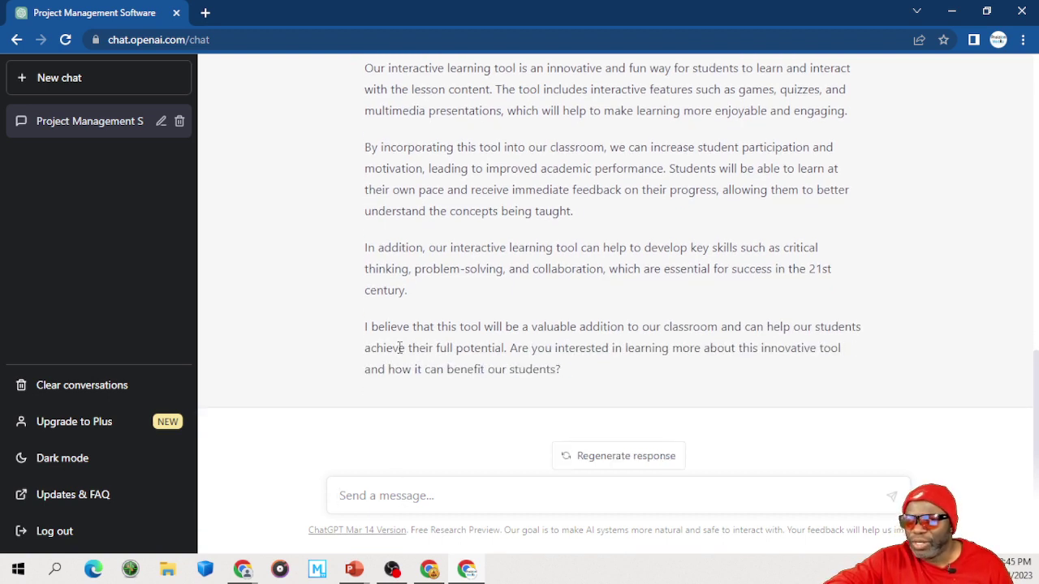
scroll(400, 347, up, 5)
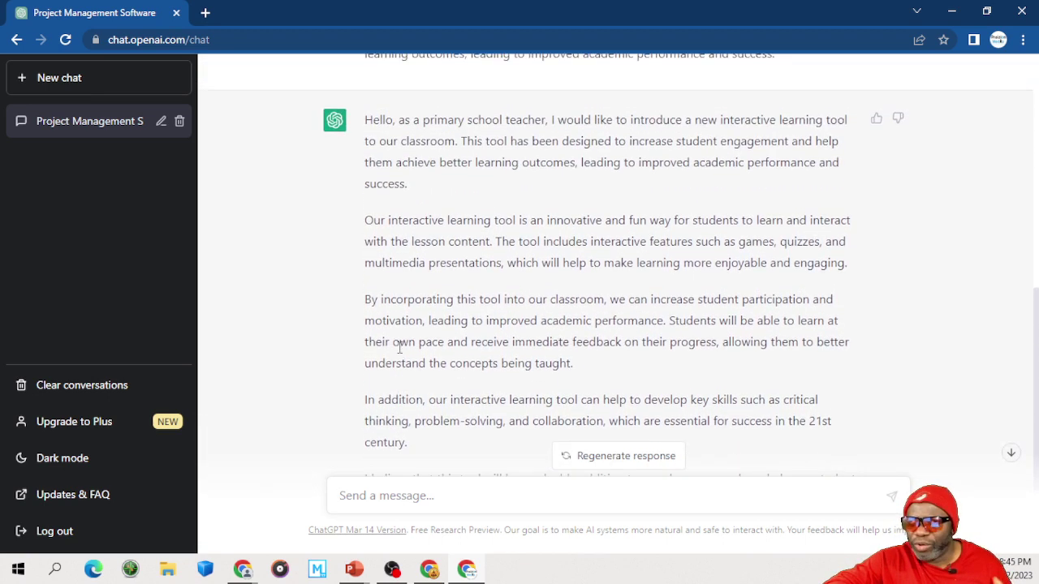
scroll(399, 347, down, 3)
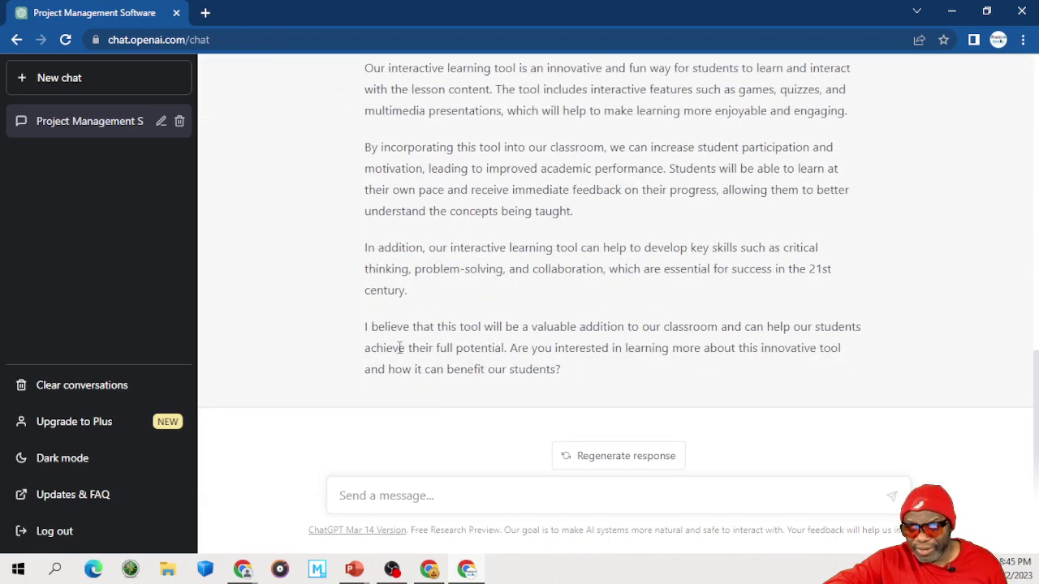
scroll(399, 348, up, 2)
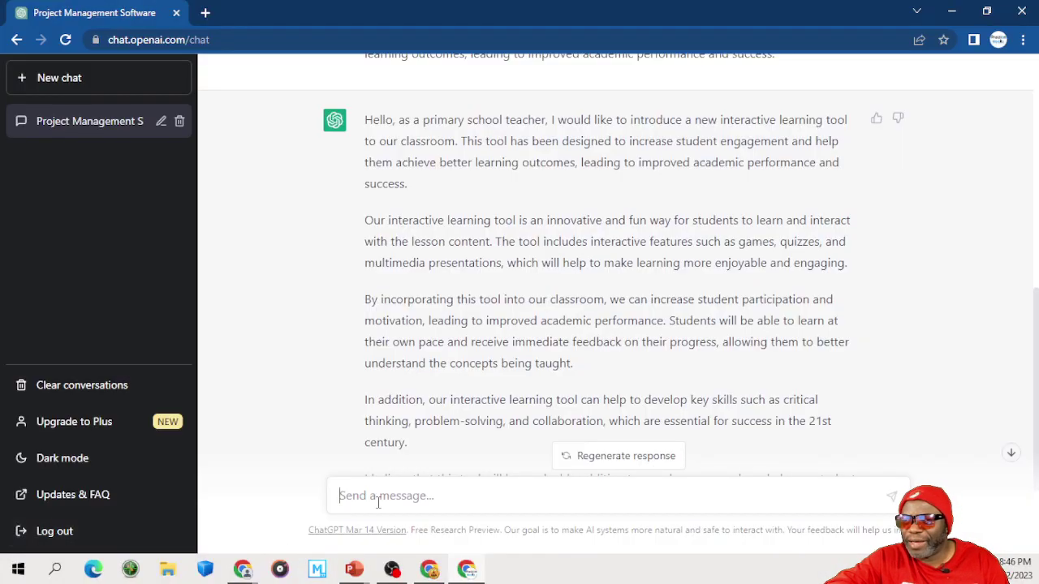
- Paste and send the construction project manager prompt
text(As a project manager for our construction firm, your goal is to complete our new building project on time and within budget. By doing so, you will satisfy our clients and increase our reputation in the industry, leading to more business opportunities and continued success.)
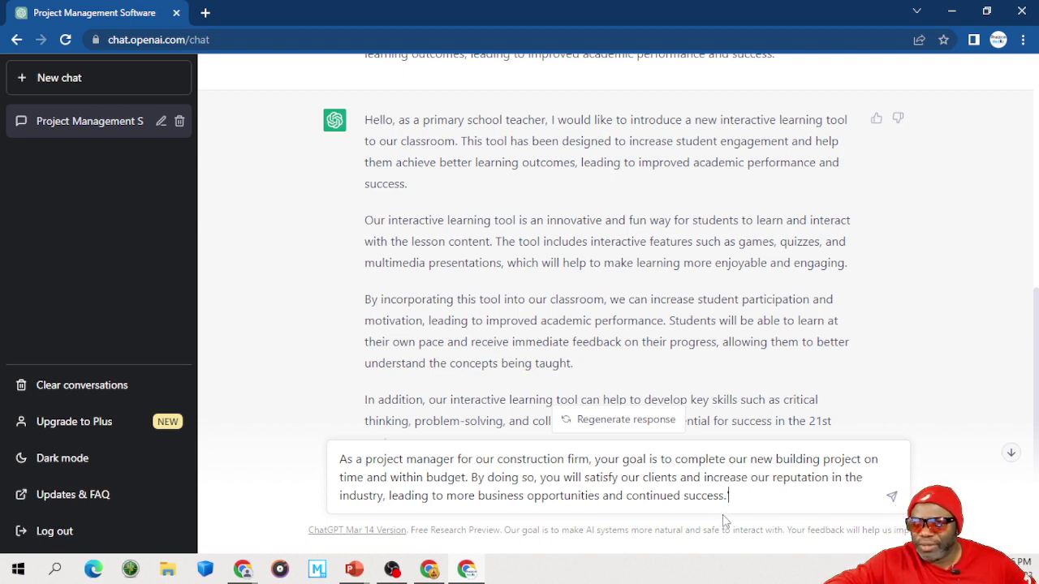
key(Return)
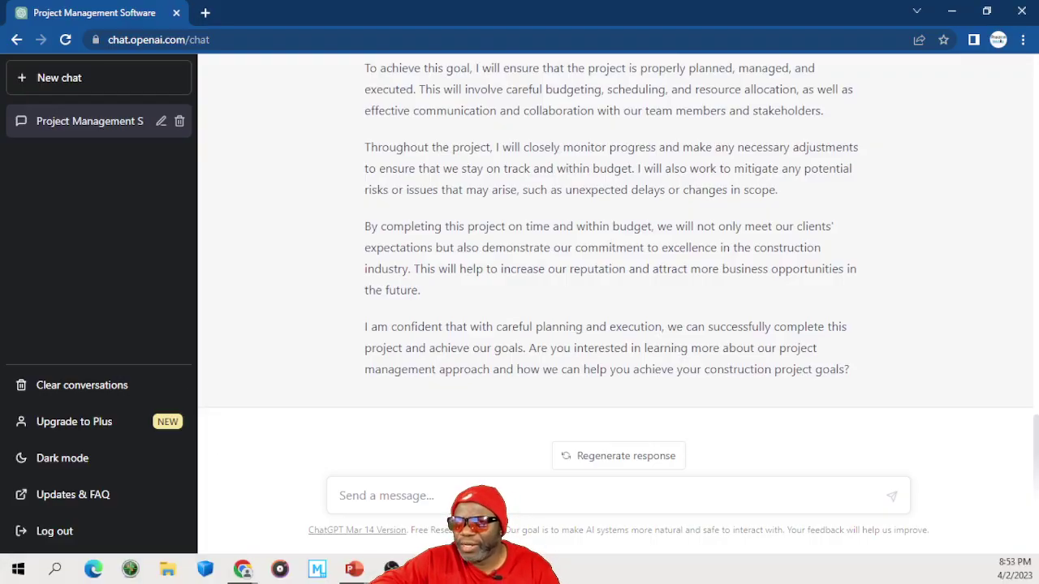
- In a new chat, begin a prompt arguing the company infrastructure should be refreshed in 2023
click(73, 80)
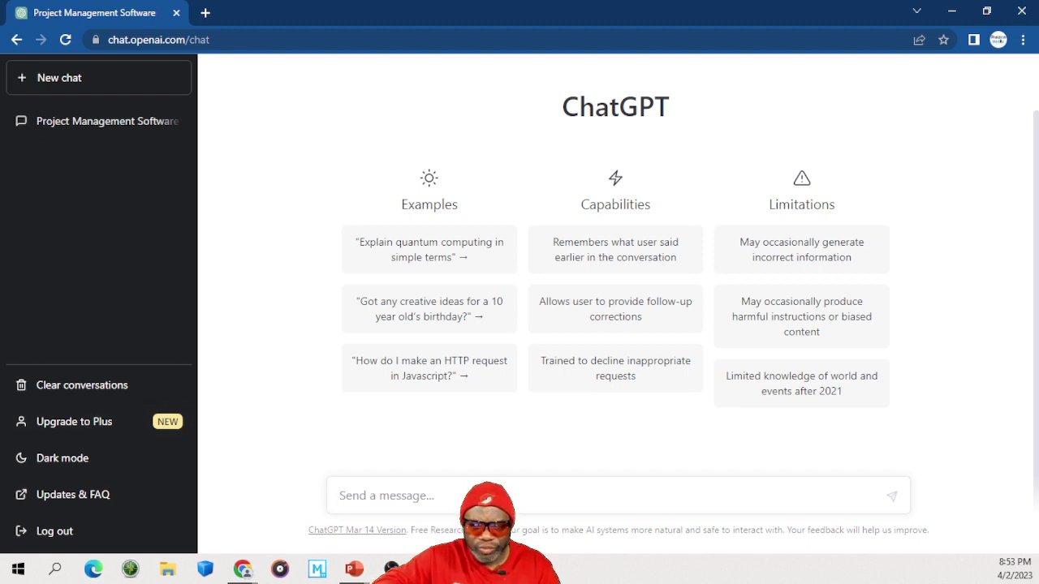
text(You are)
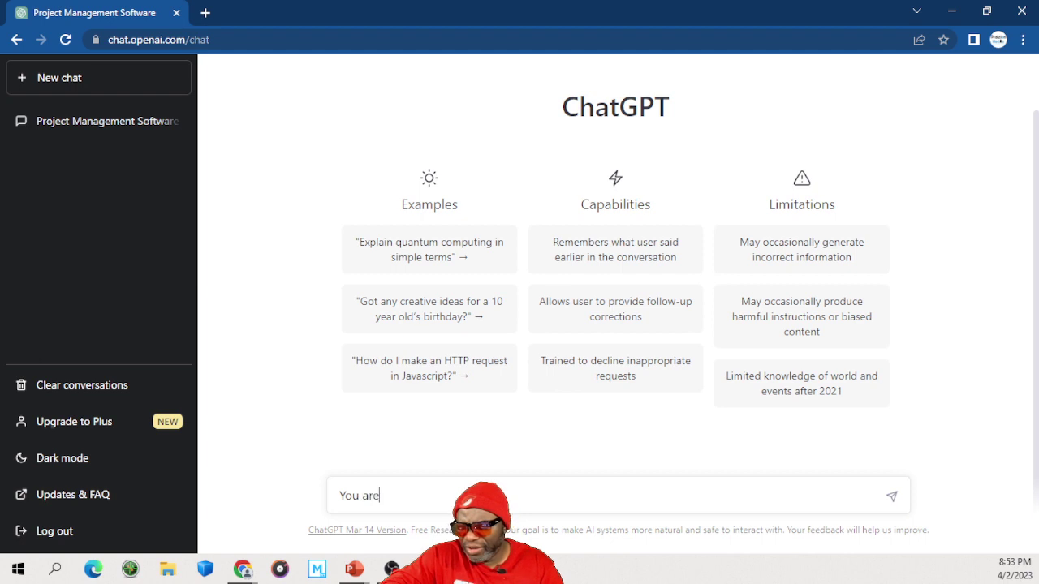
text( a project manager with 14 year)
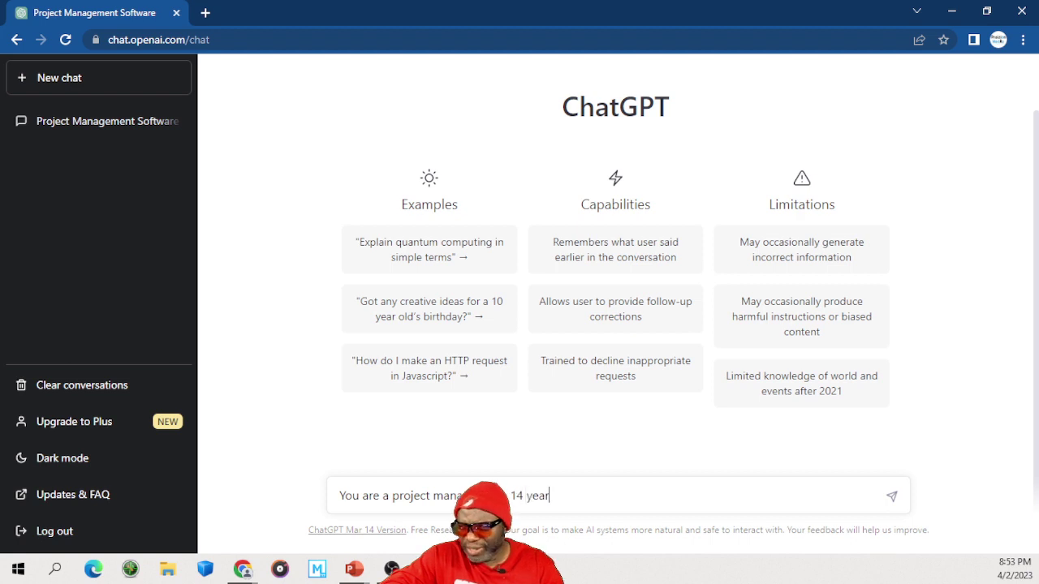
text(s of experien)
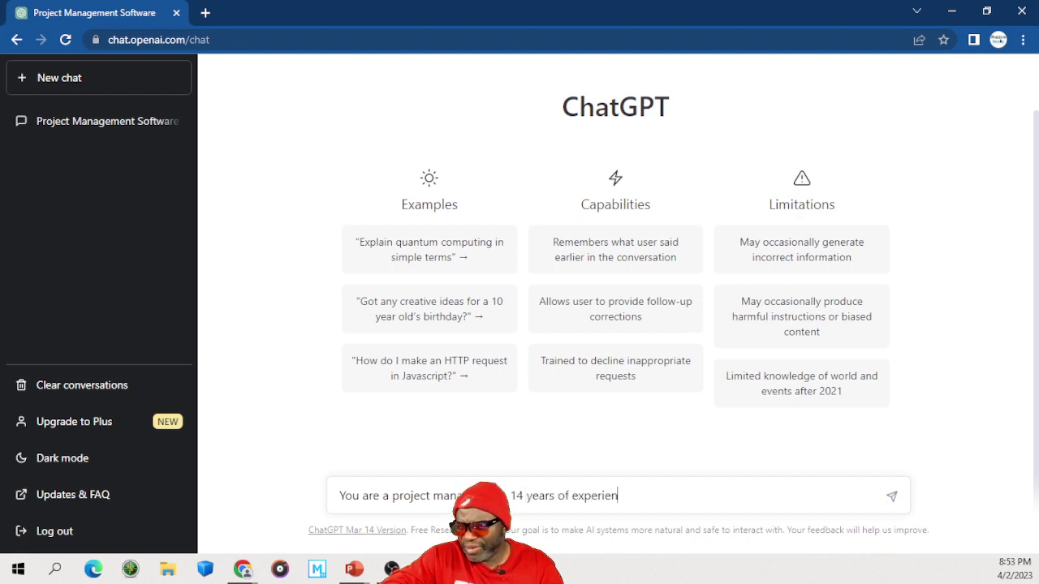
text(ce on large l)
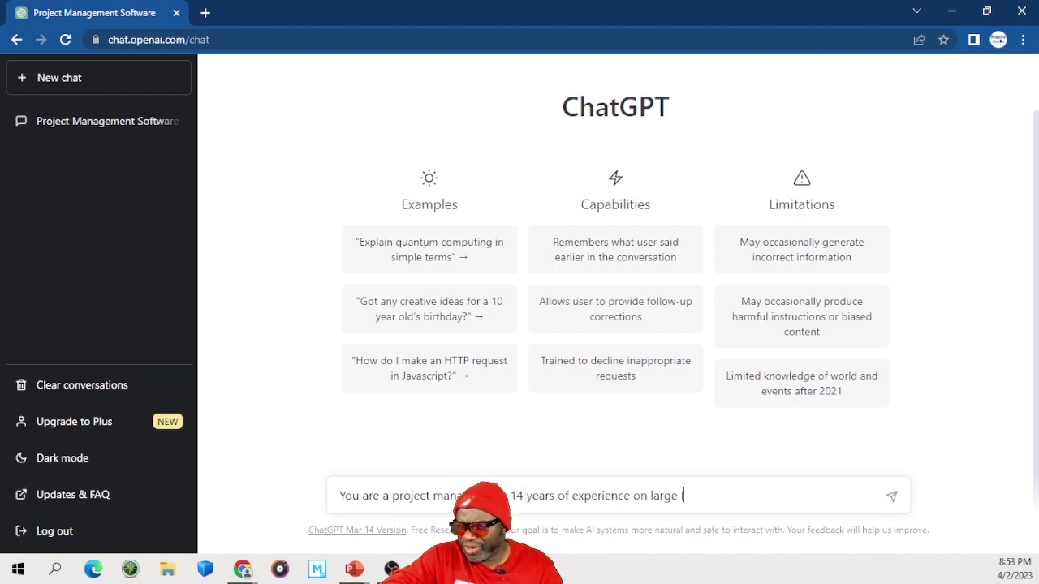
text(T hardware)
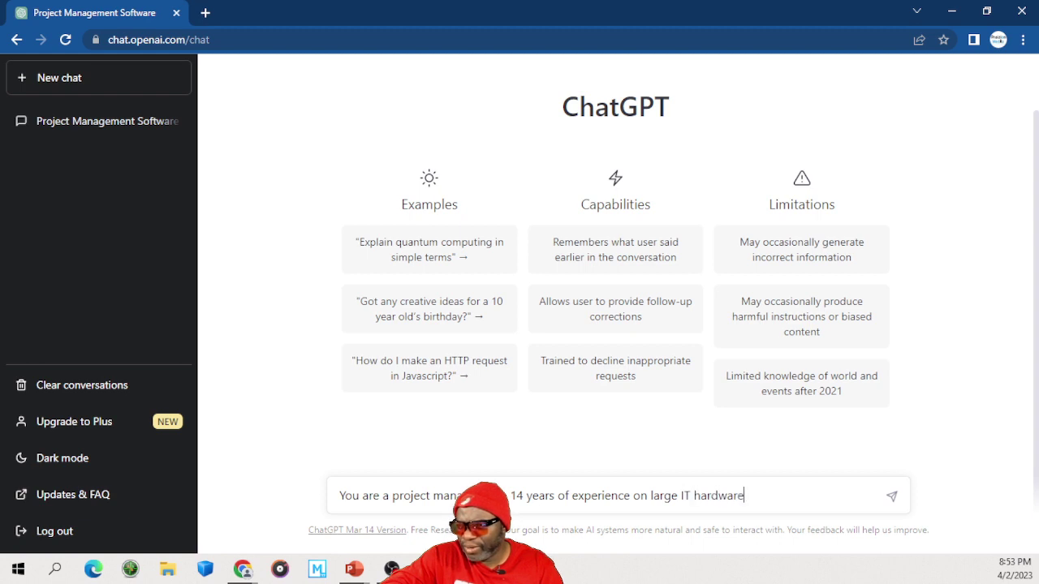
text( proj)
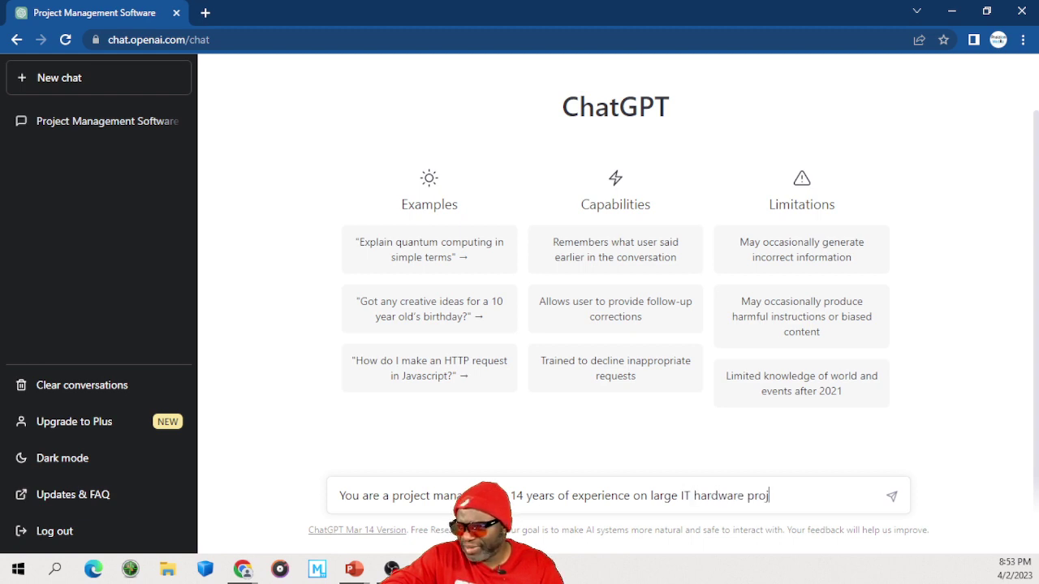
text(ects. Wri)
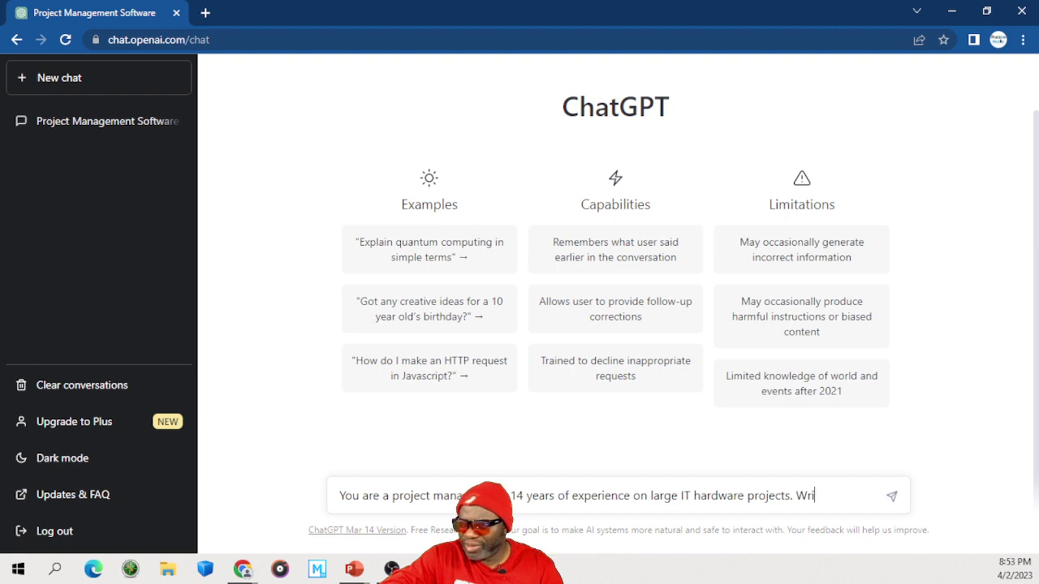
text(te a compell)
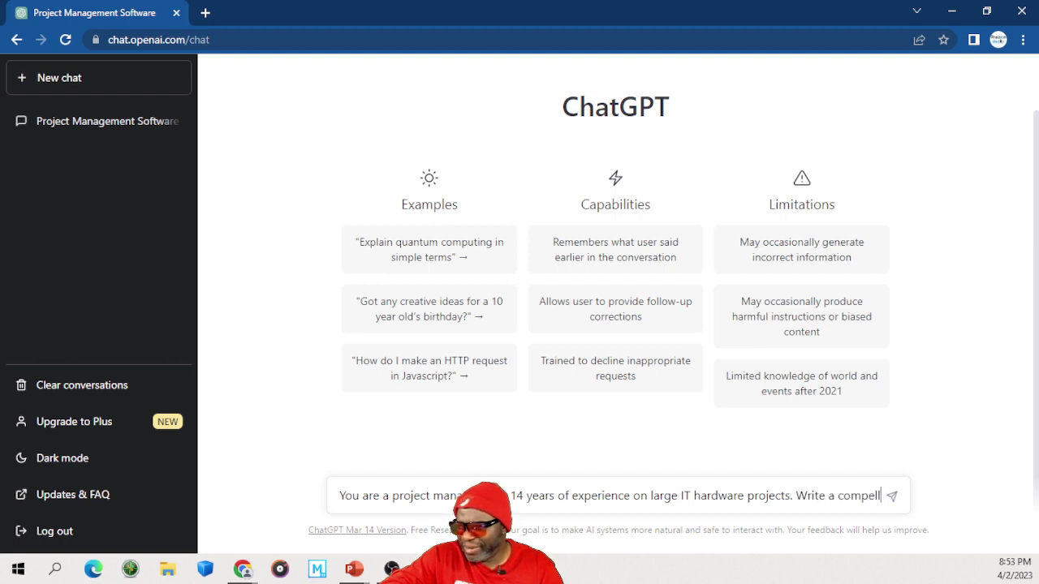
text(ing argument for your)
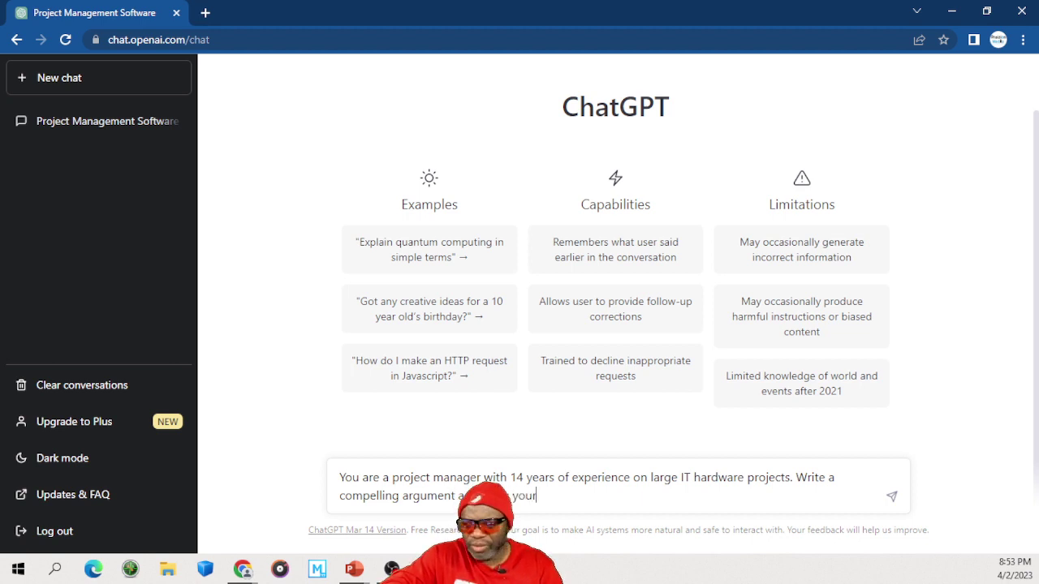
text(mpan)
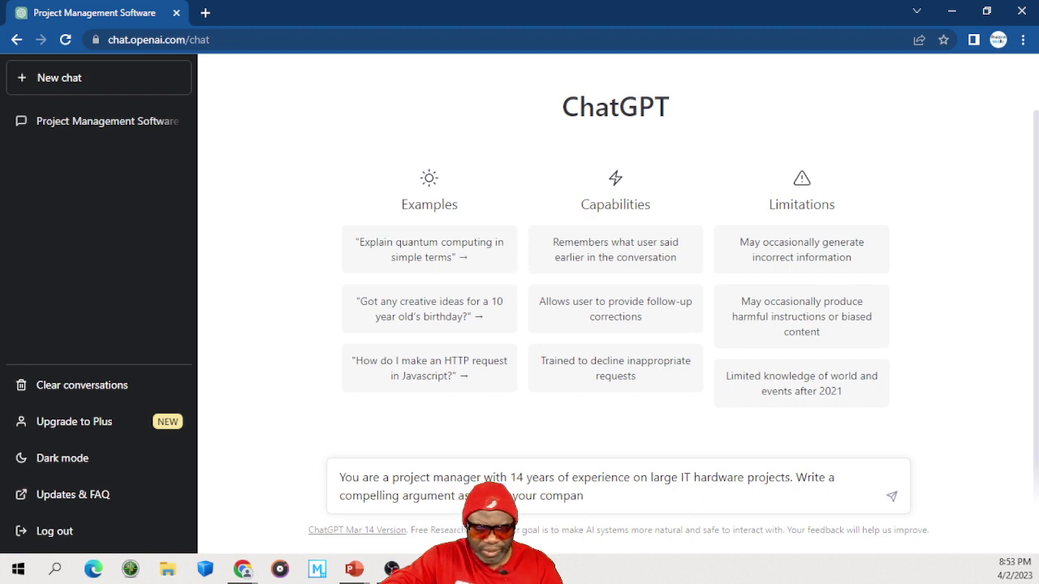
text(i)
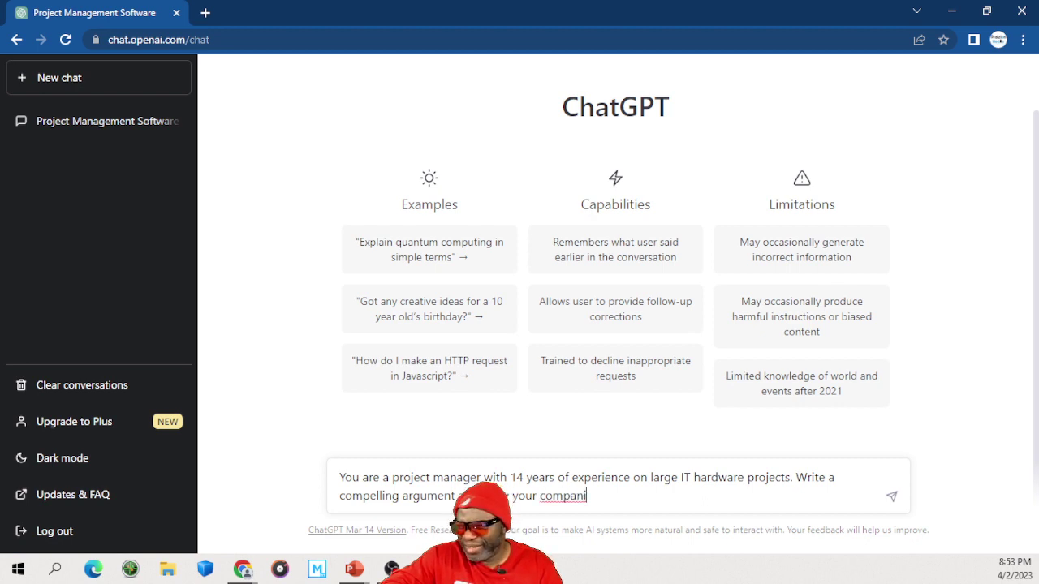
key(BackSpace)
text(y infrastruct)
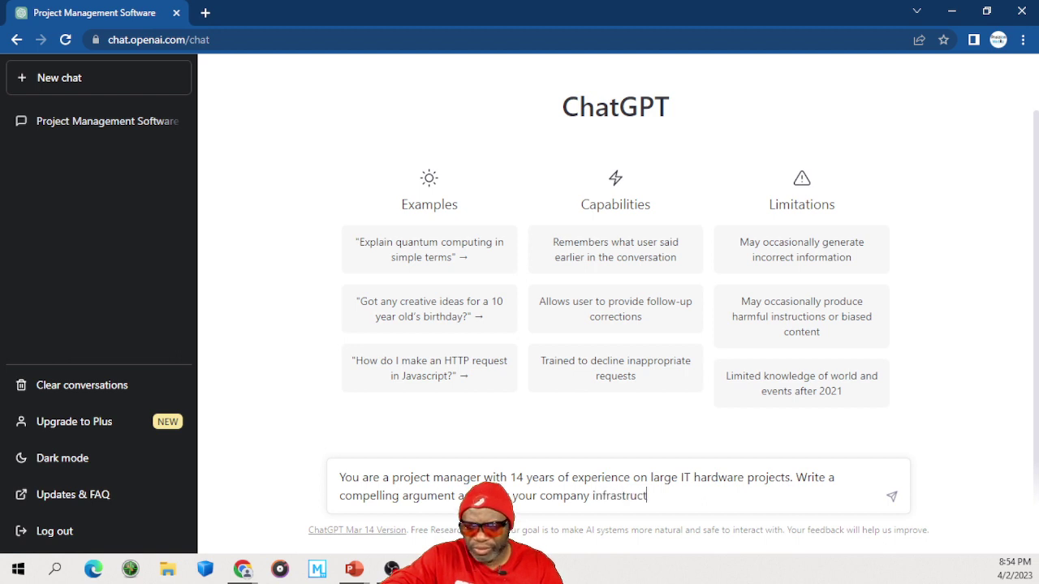
text(ure should)
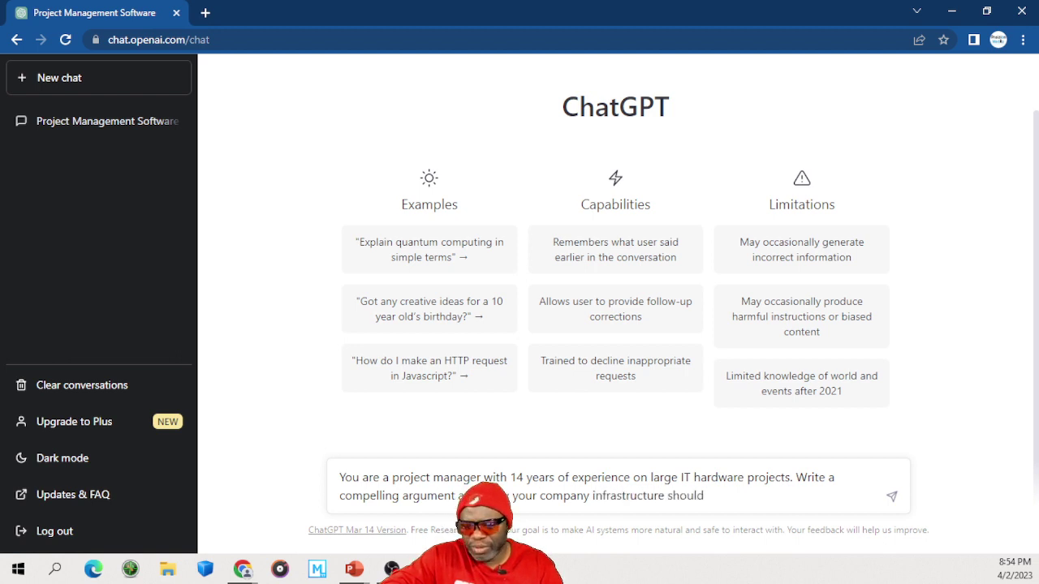
text( be )
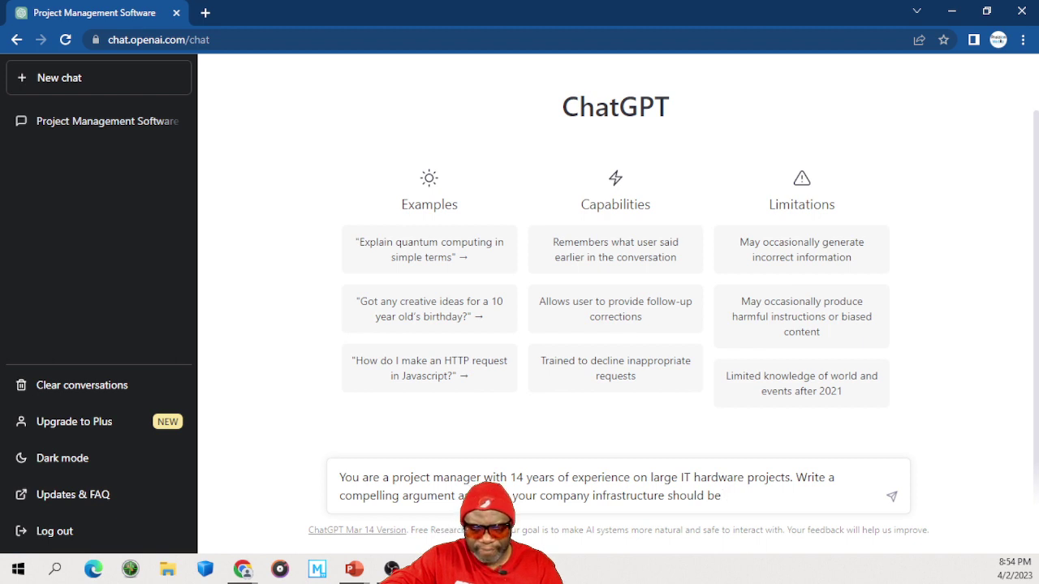
text(refreshed in )
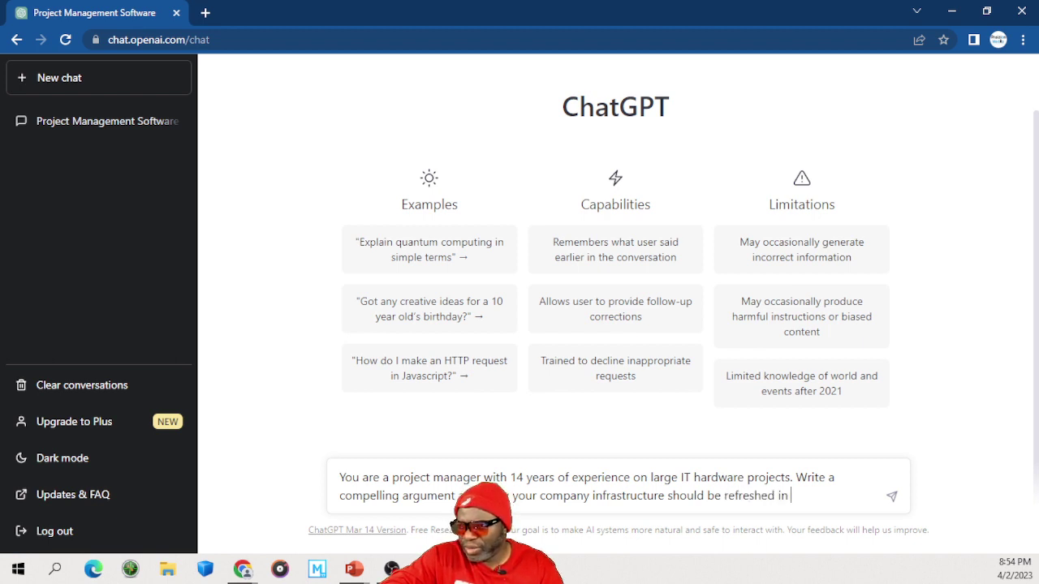
text(2023)
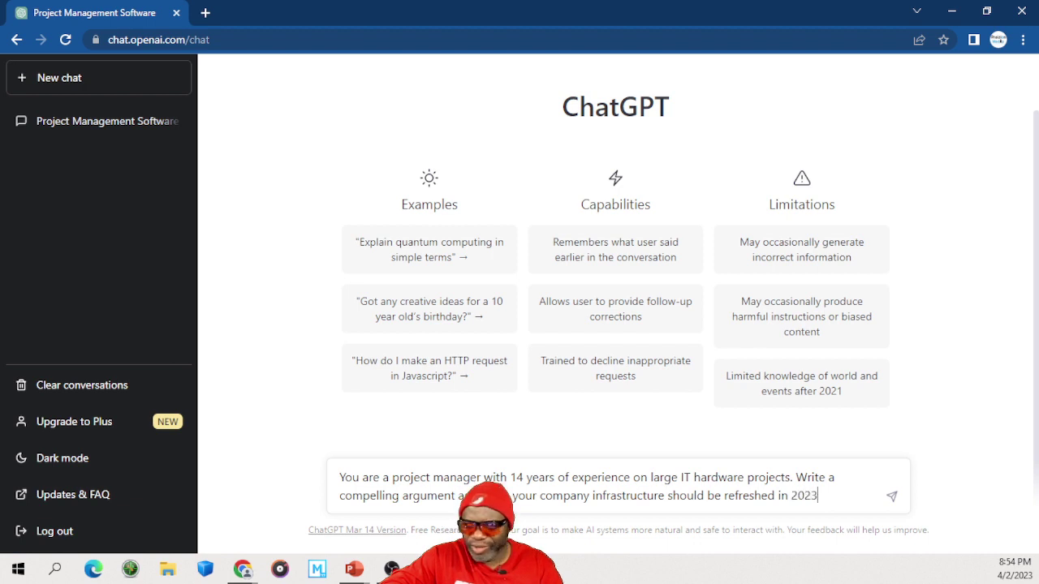
text(. Mention)
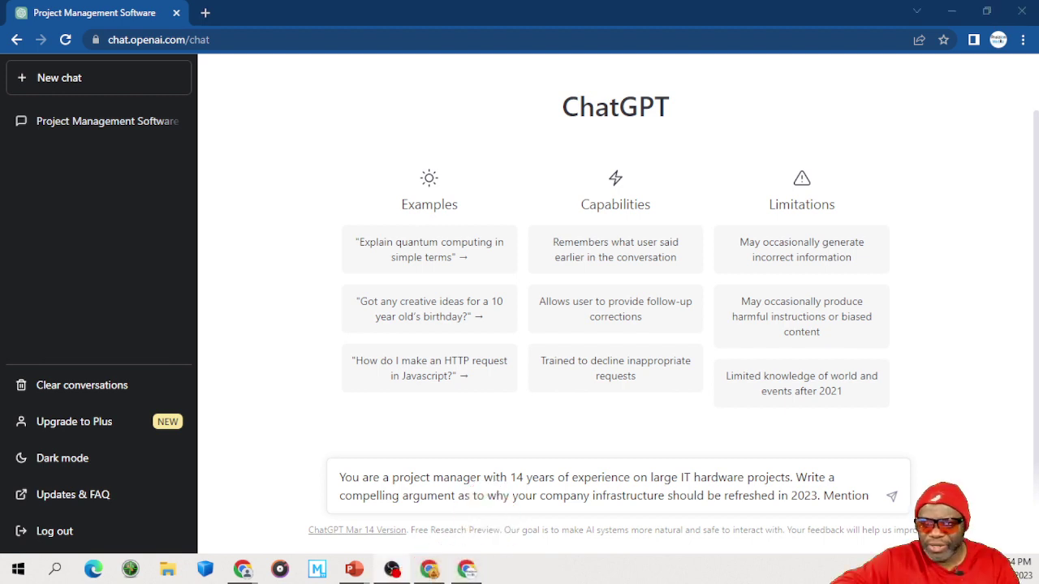
- Finish the prompt naming four stakeholders, including the CFO and company president, and requesting a robust response
click(868, 493)
text(the)
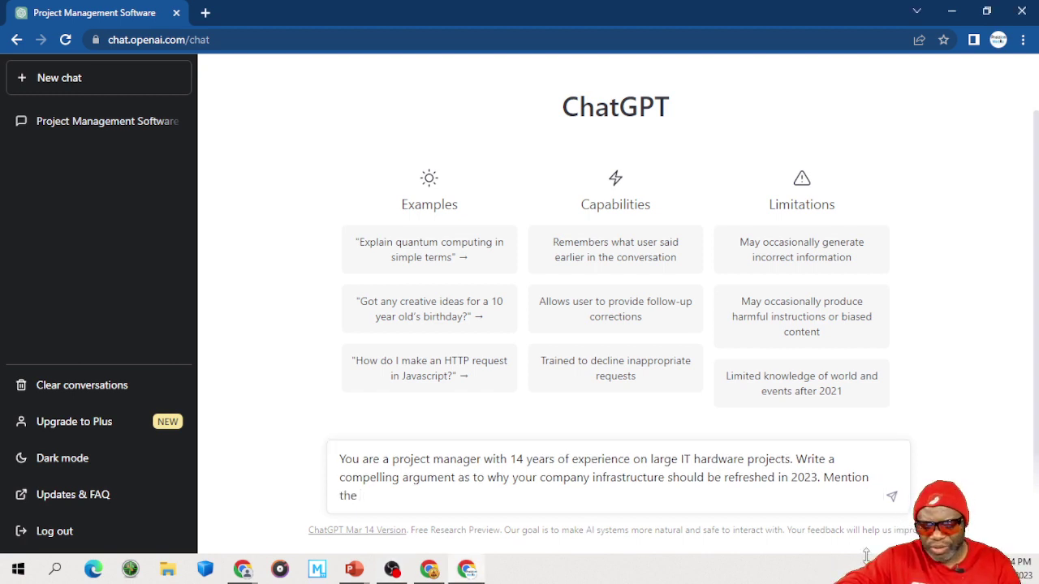
text( follwin)
key(BackSpace)
key(BackSpace)
key(BackSpace)
text(owing )
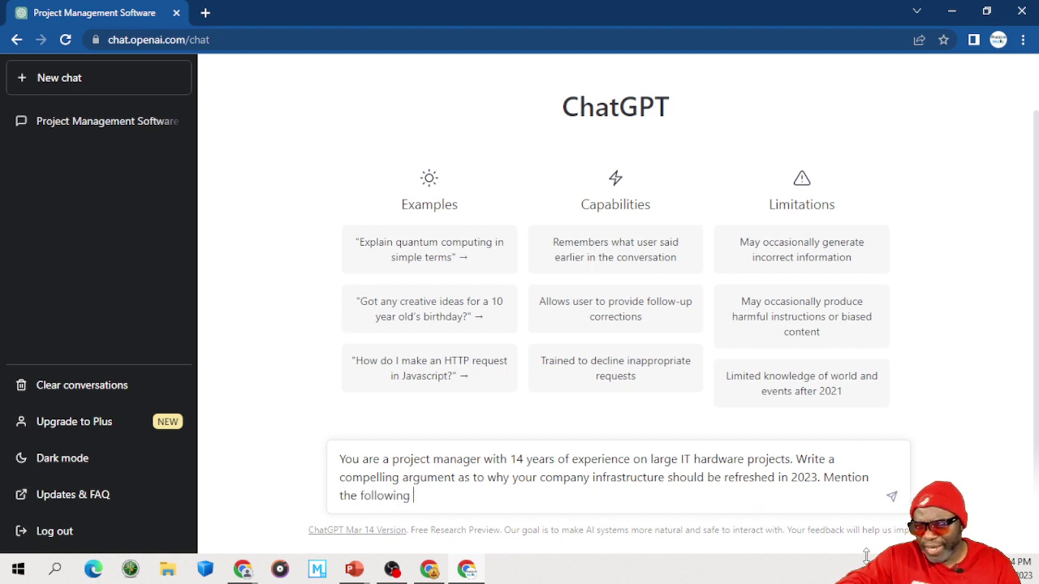
text(names in the a)
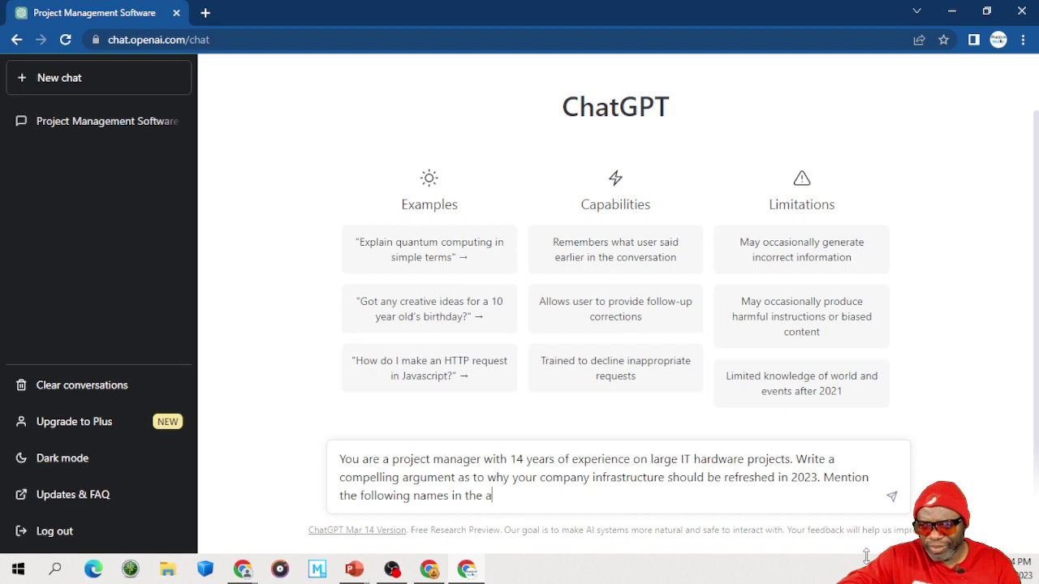
text(rgument: )
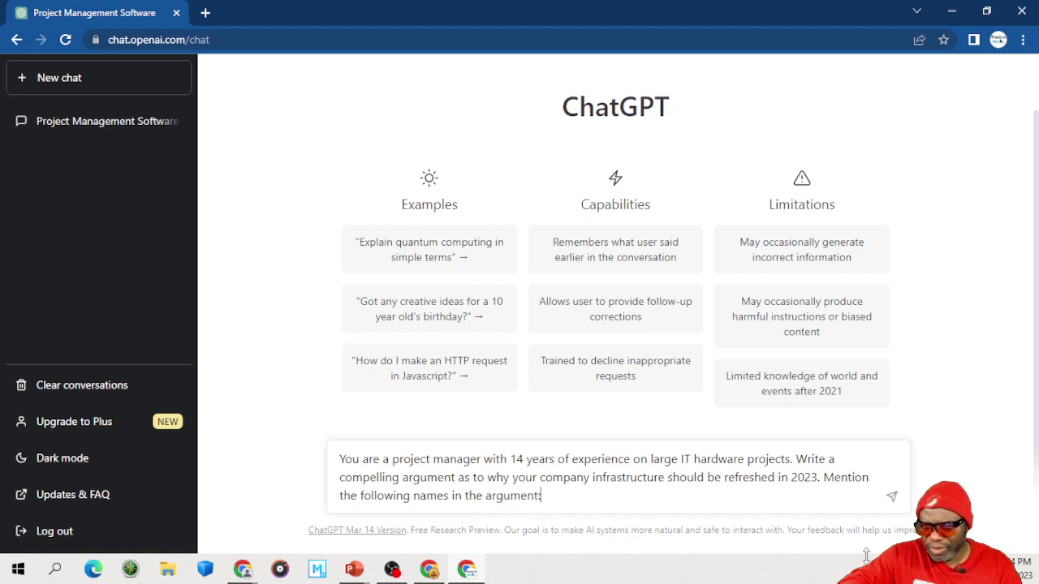
text(Dr. Rice)
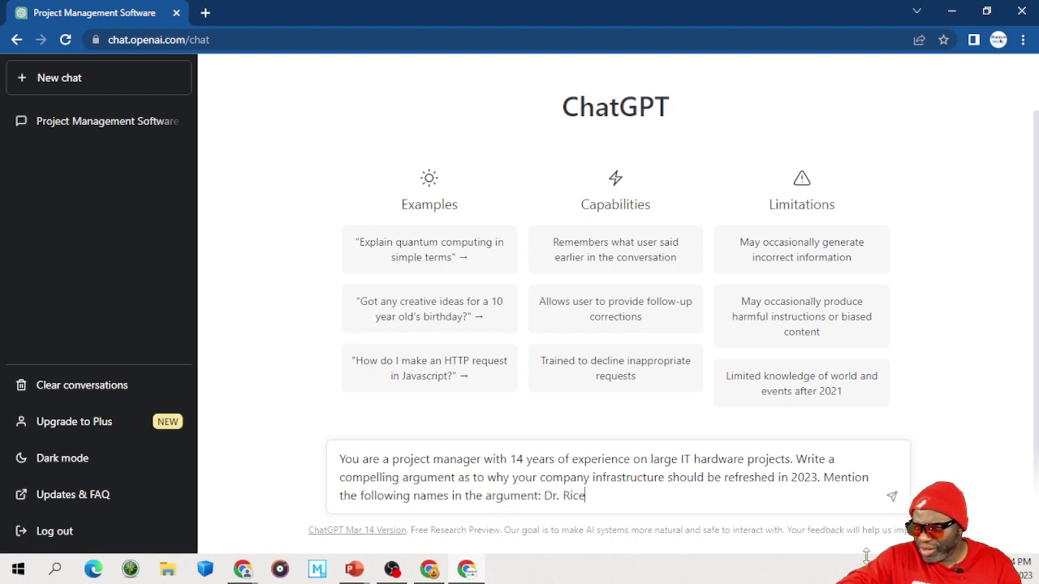
text(, Ms. B)
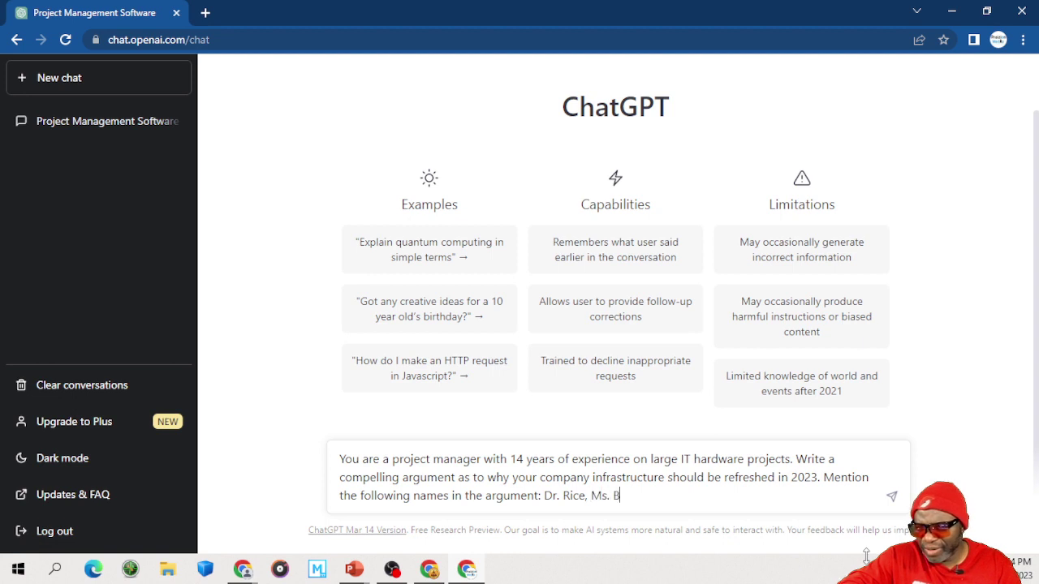
text(lack)
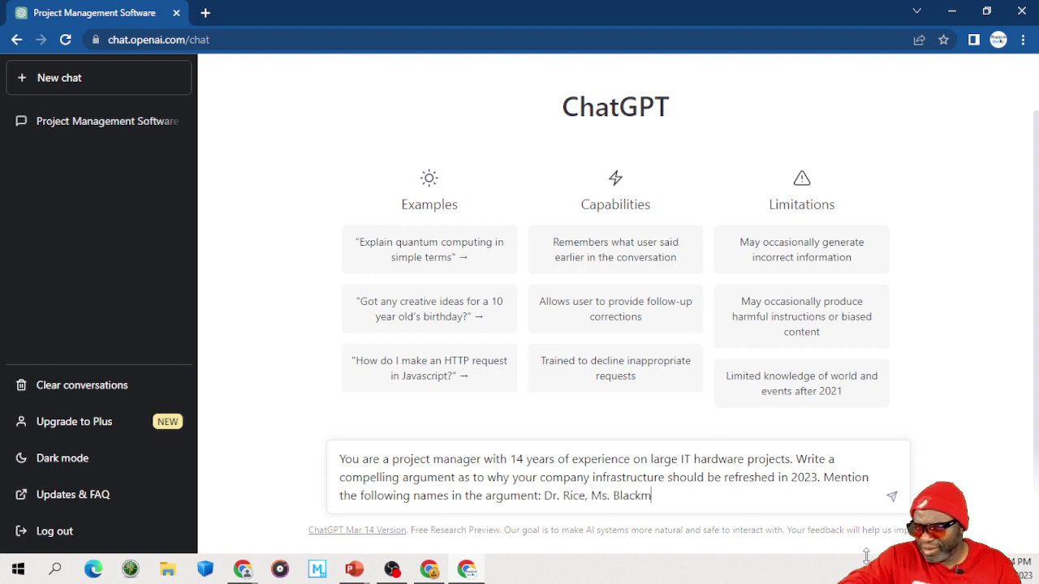
text(, The CF)
key(BackSpace)
text(CFO)
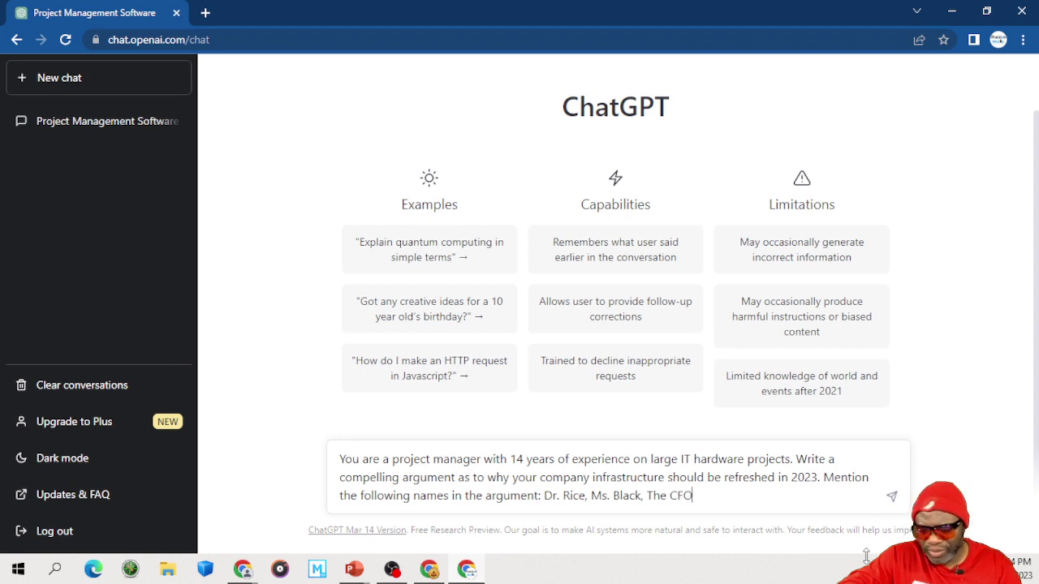
text( HG Barne)
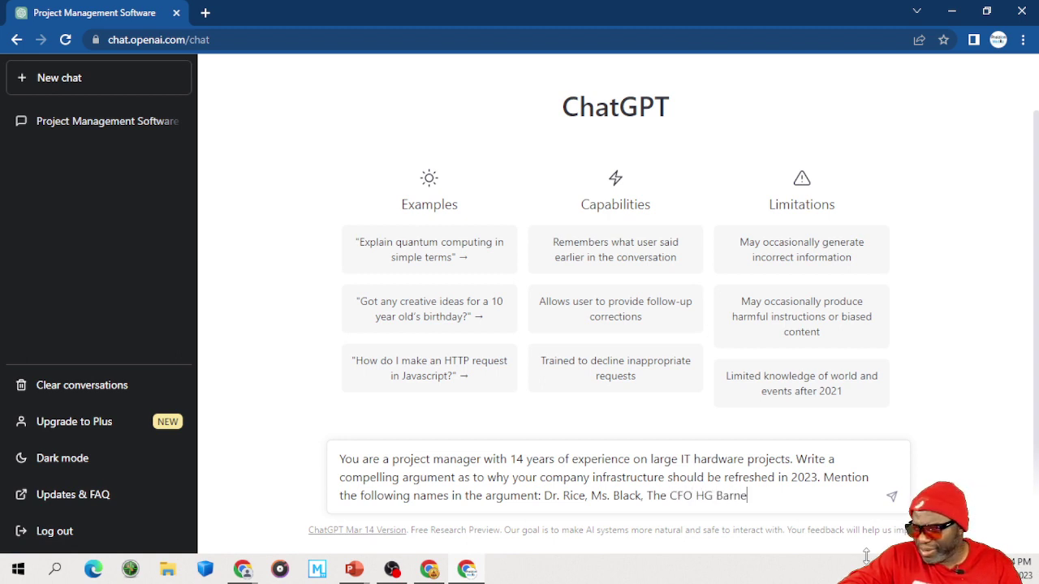
text(s and the )
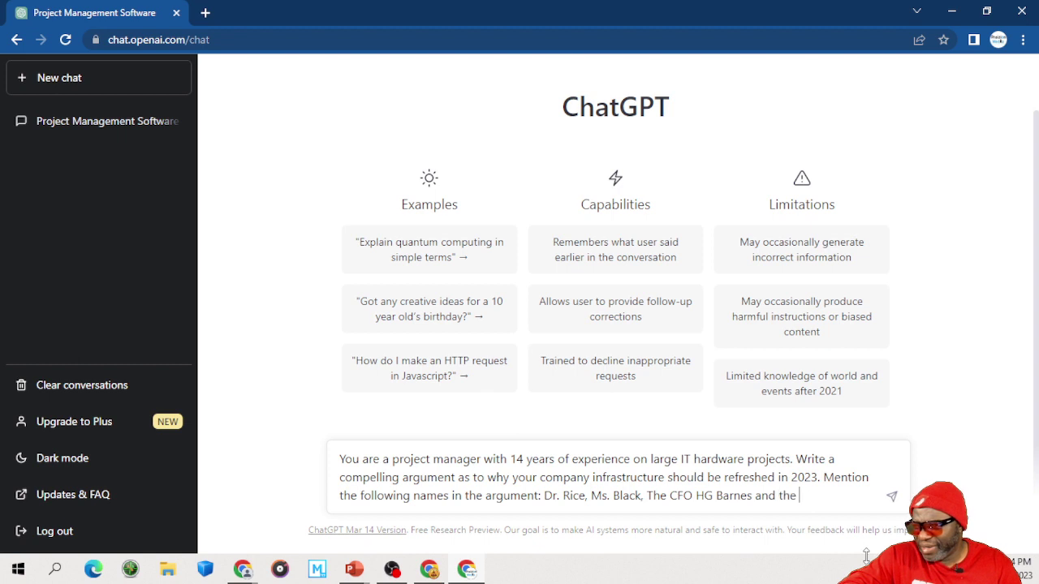
text(President )
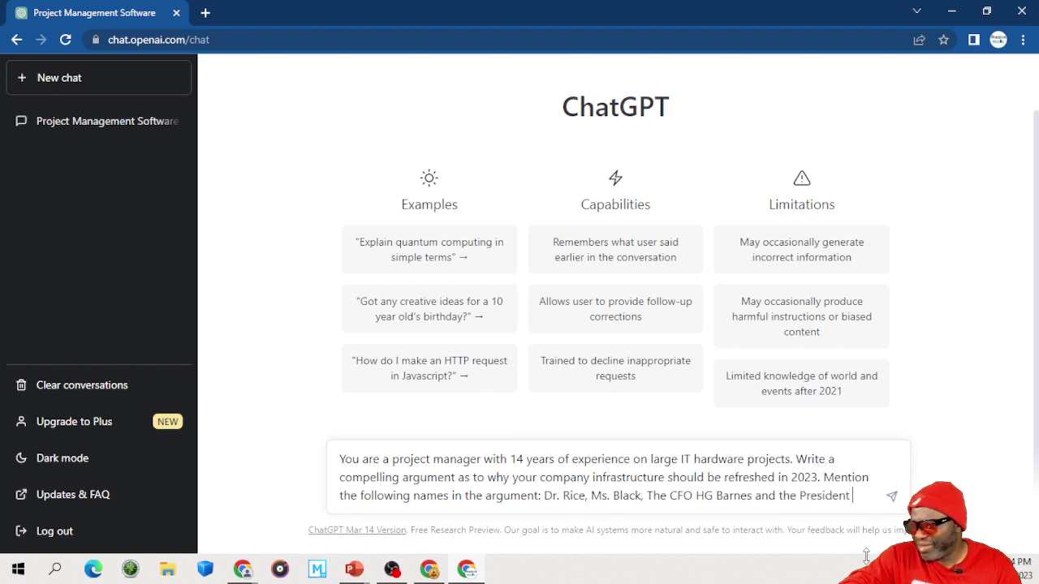
text(of the compant)
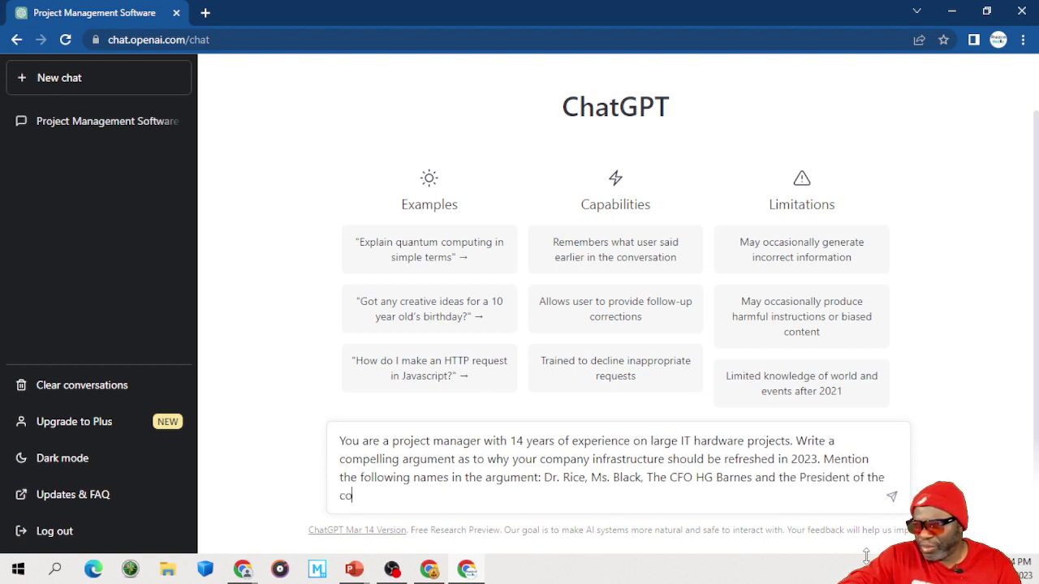
key(BackSpace)
key(BackSpace)
text(y M)
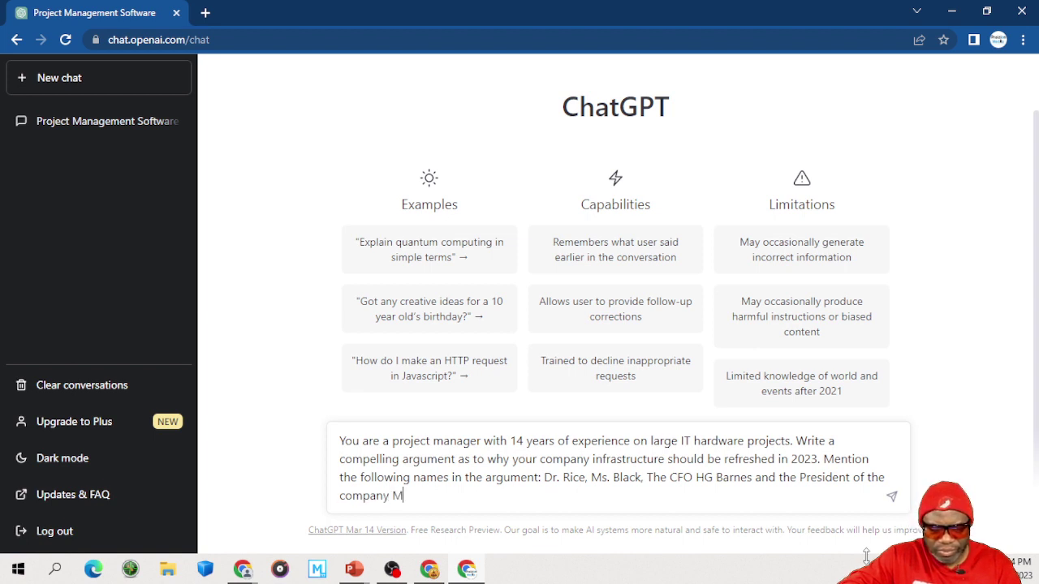
text(r. Ko)
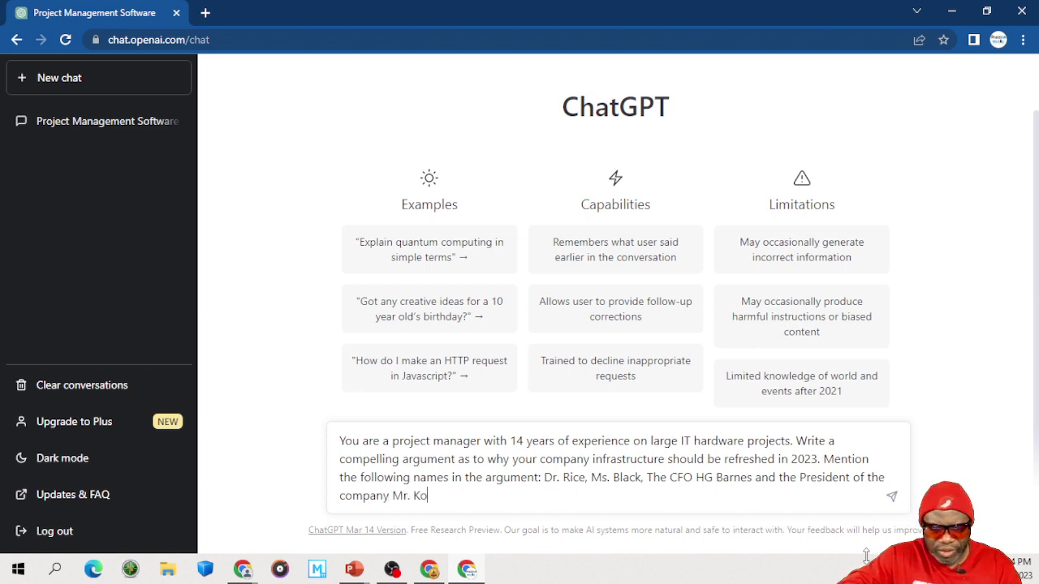
text(alic.)
text(Na)
key(BackSpace)
key(BackSpace)
text(m)
key(BackSpace)
text(Make)
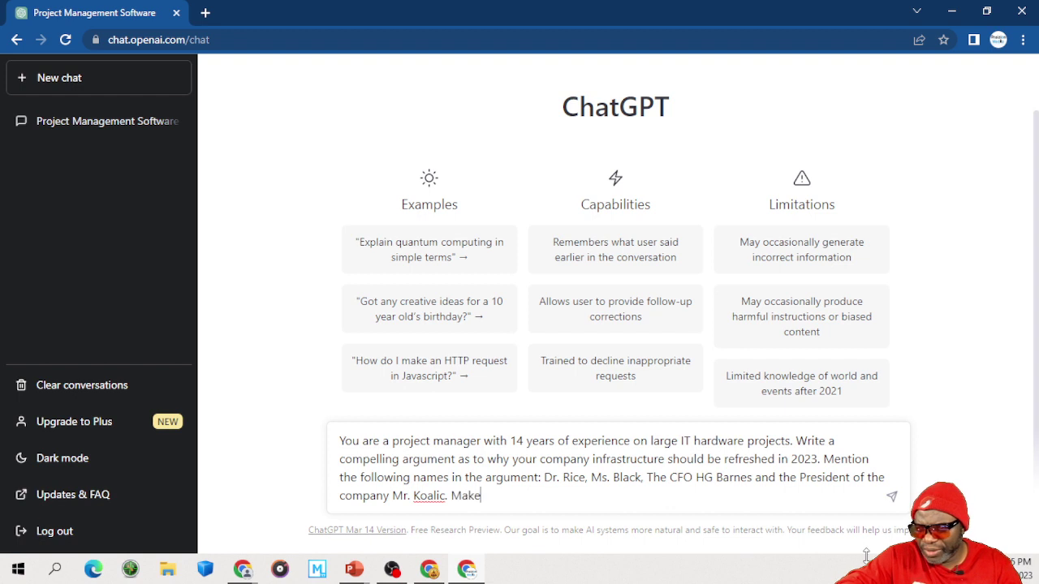
text( the response )
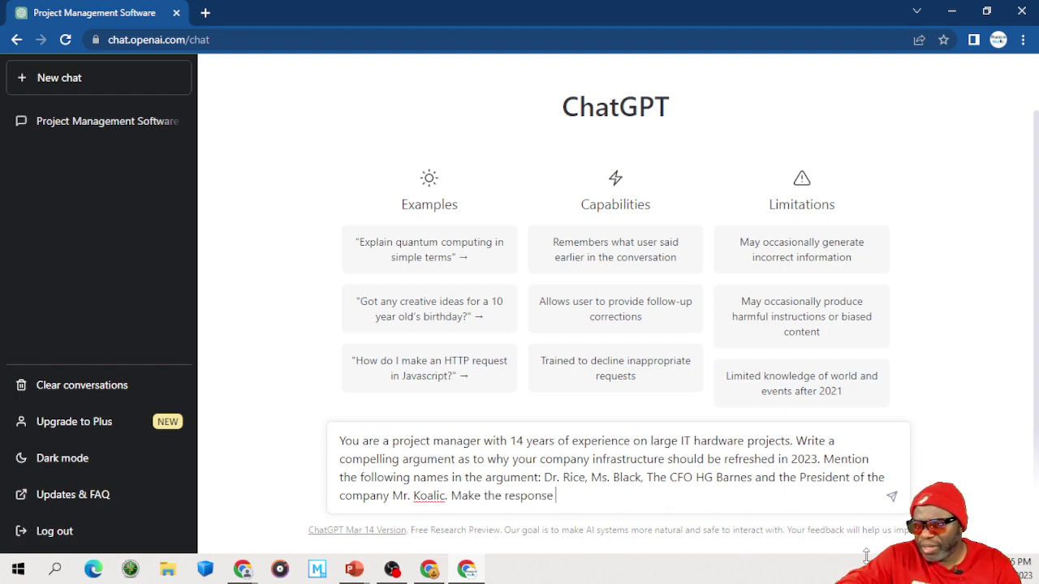
text(as robust as possible.)
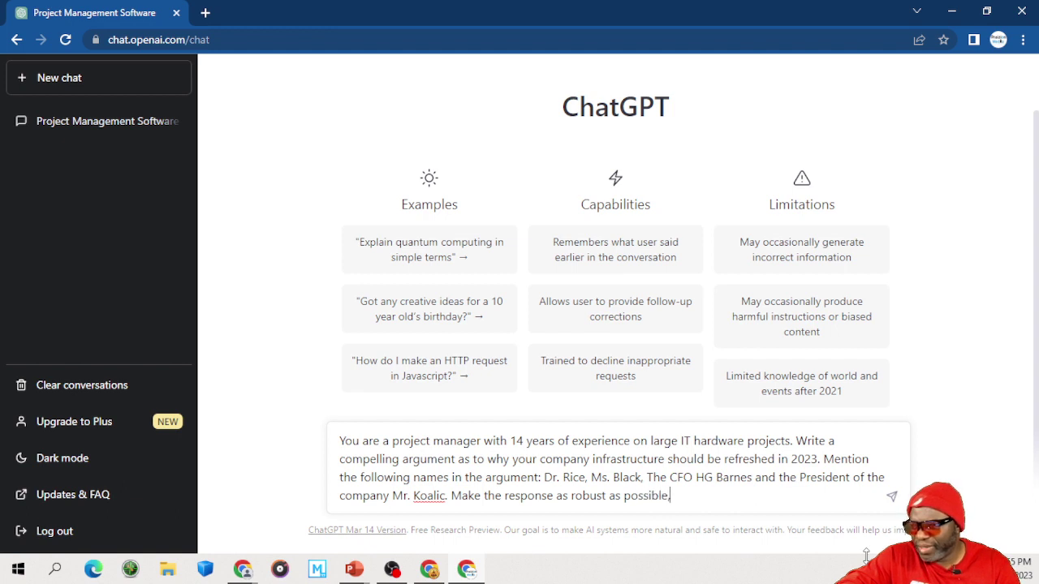
key(ctrl+a)
key(ctrl+c)
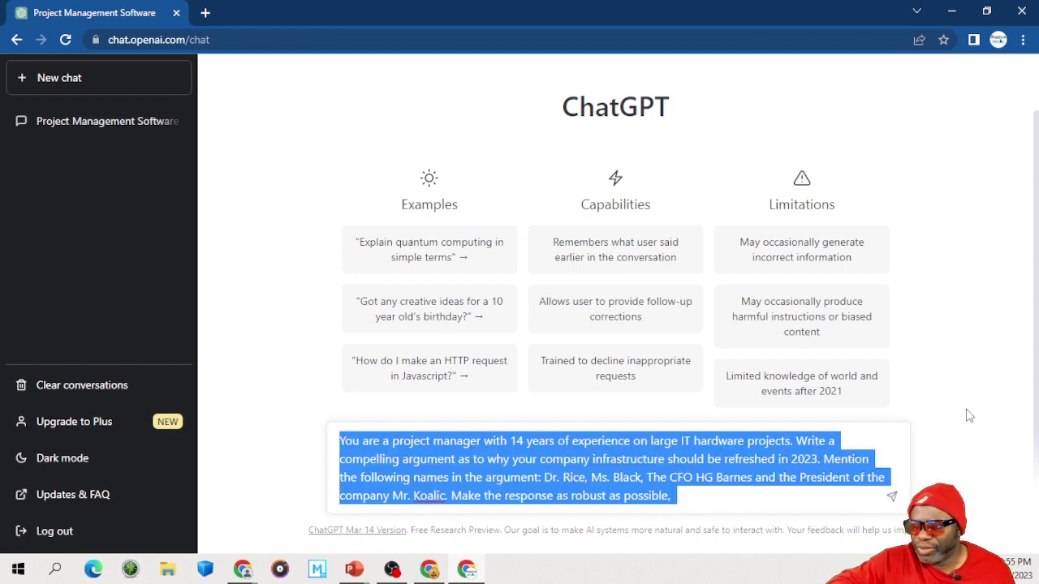
key(Right)
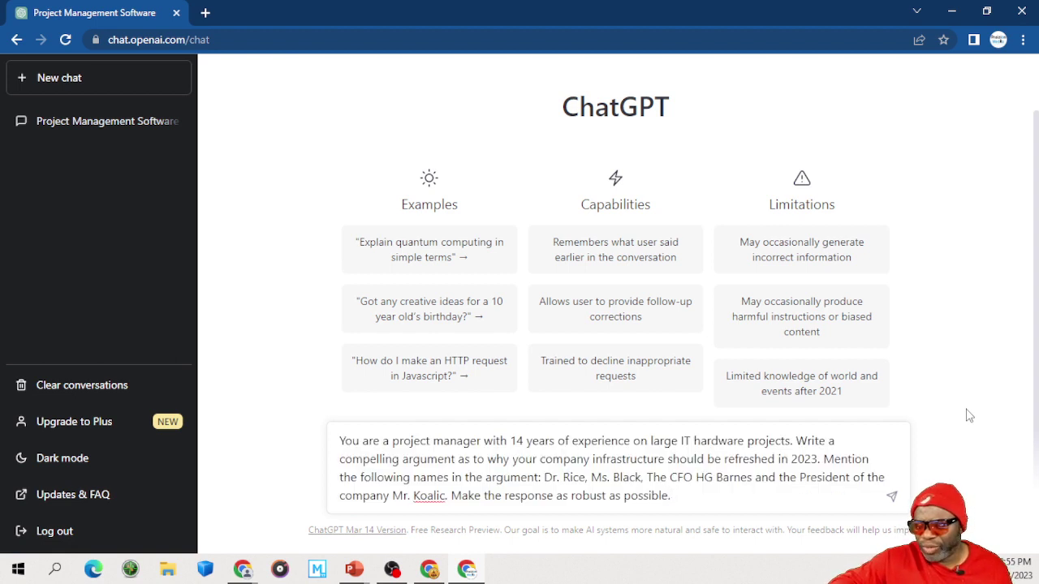
key(Return)
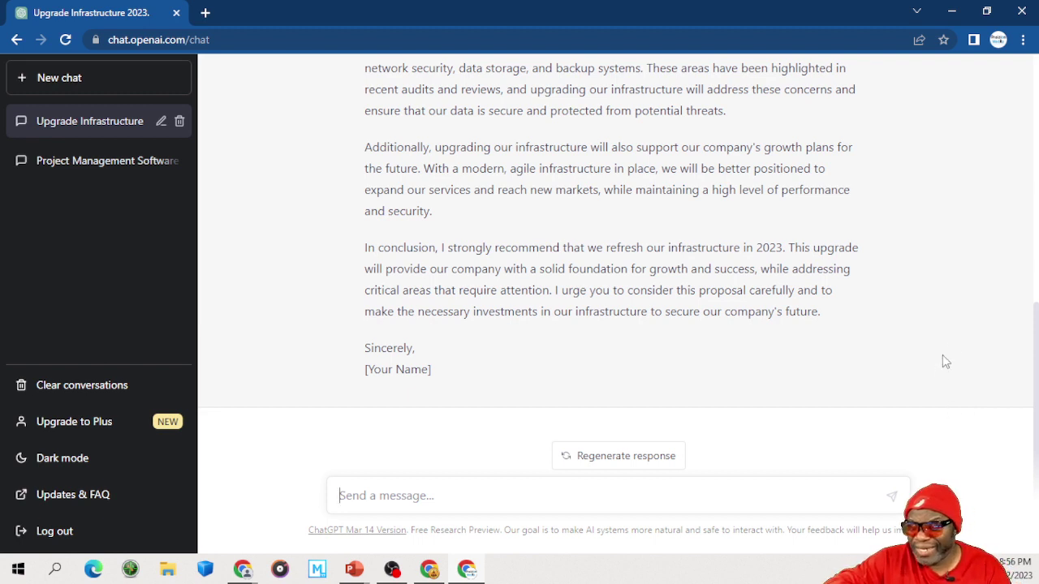
scroll(806, 331, up, 1)
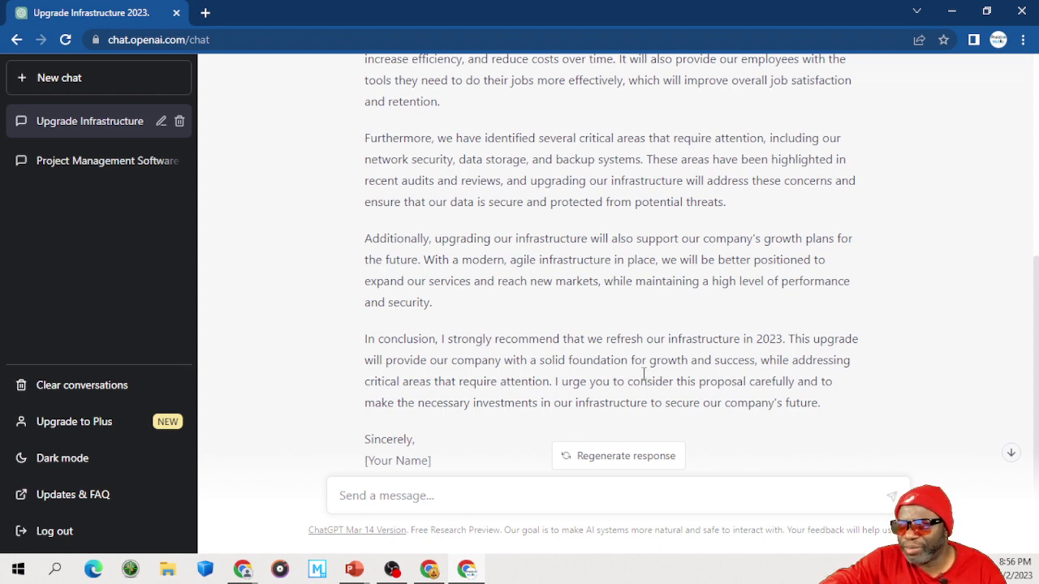
scroll(644, 374, up, 5)
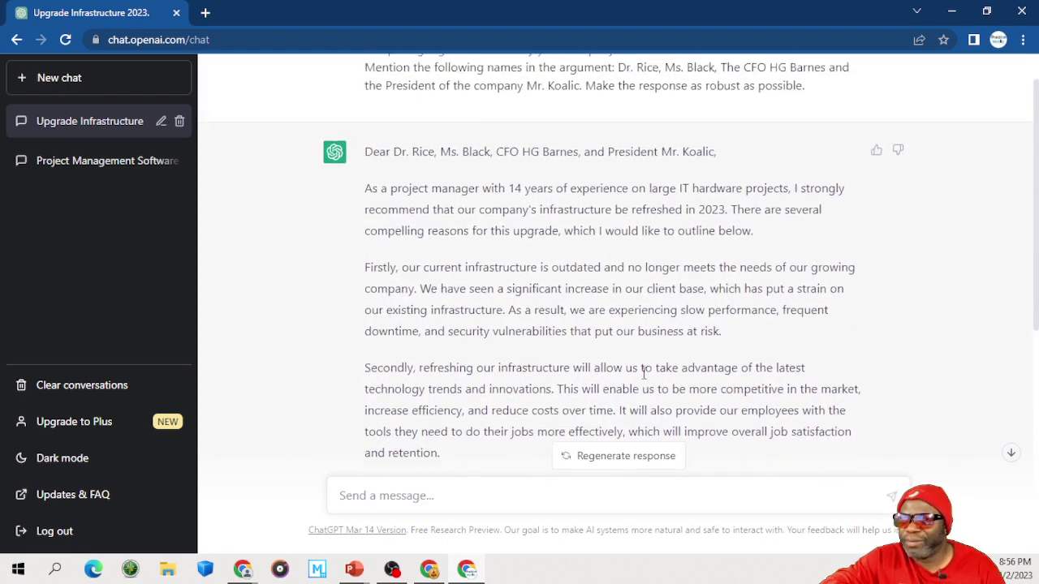
scroll(644, 373, down, 2)
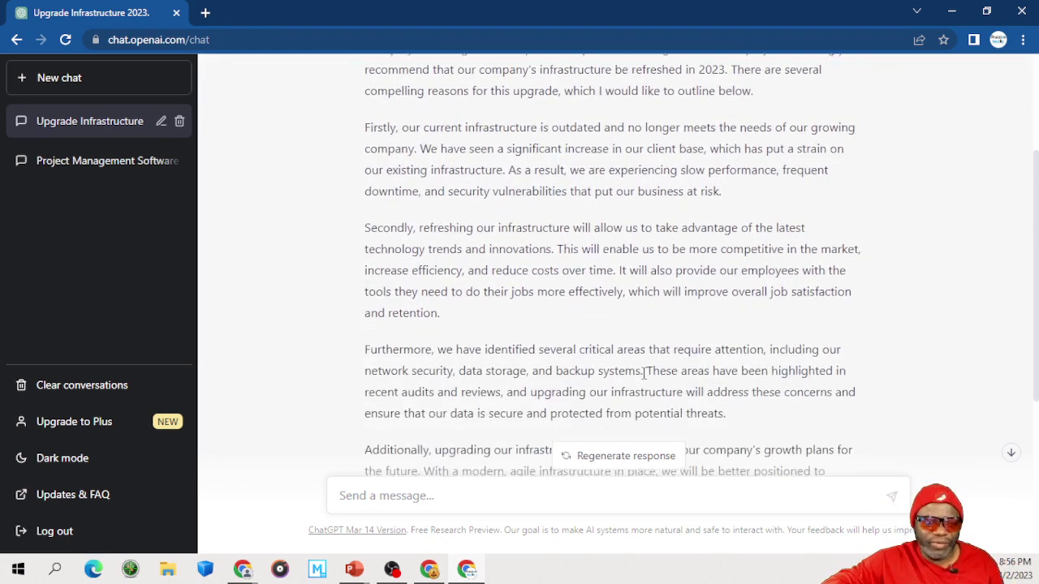
scroll(643, 374, down, 4)
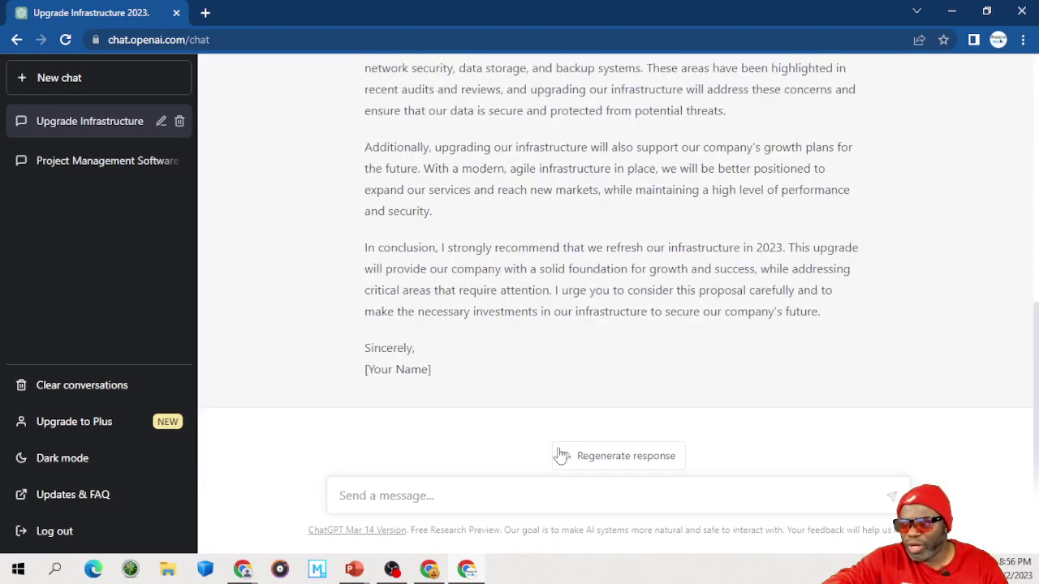
- Reuse the earlier role sentence and send a tabular pros, cons and cost-benefit request for the upgrade
click(495, 495)
key(ctrl+v)
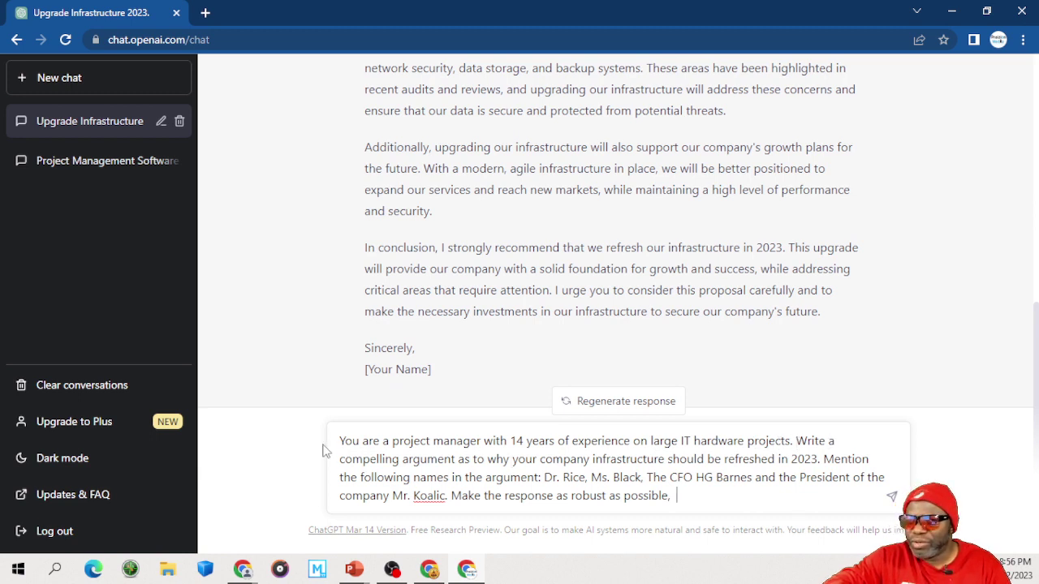
drag(795, 441, 844, 511)
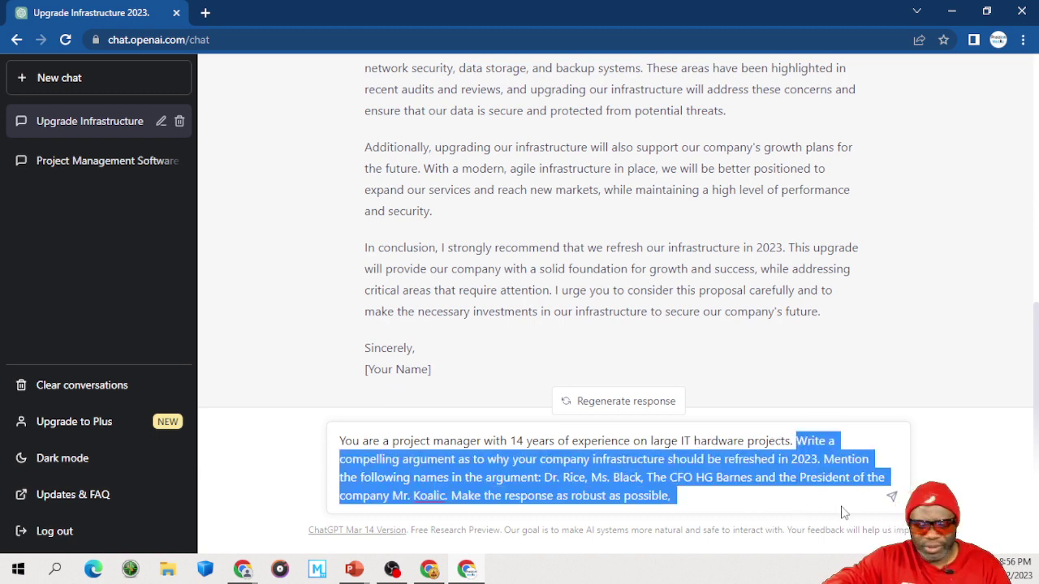
key(BackSpace)
text(Build )
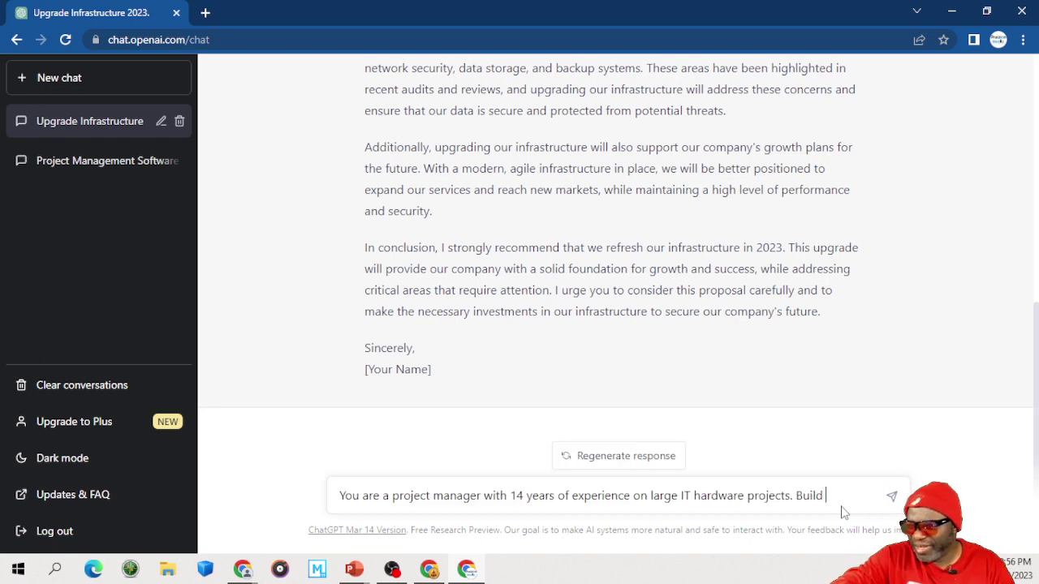
text(a com)
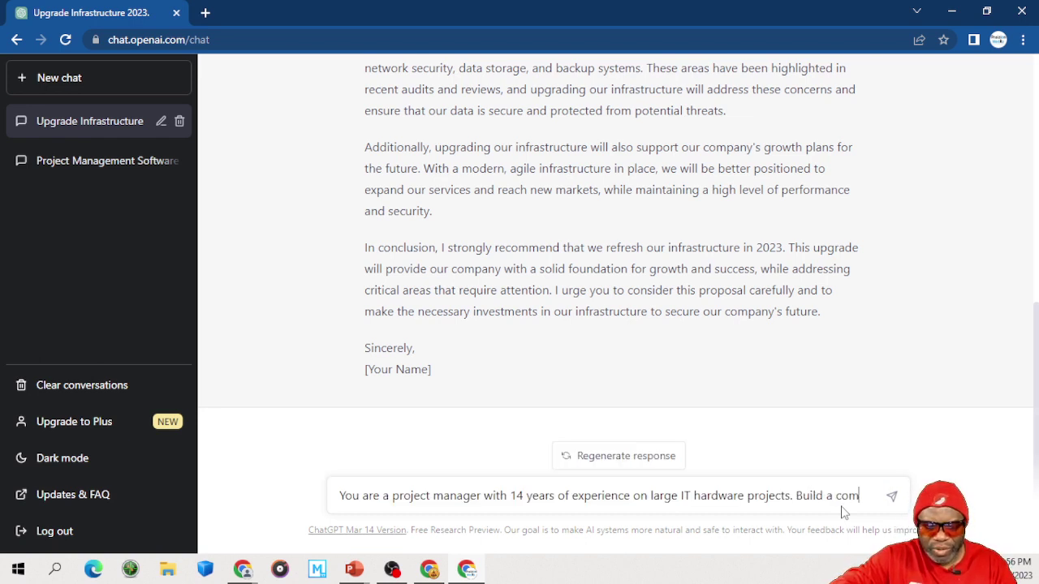
text(pelling )
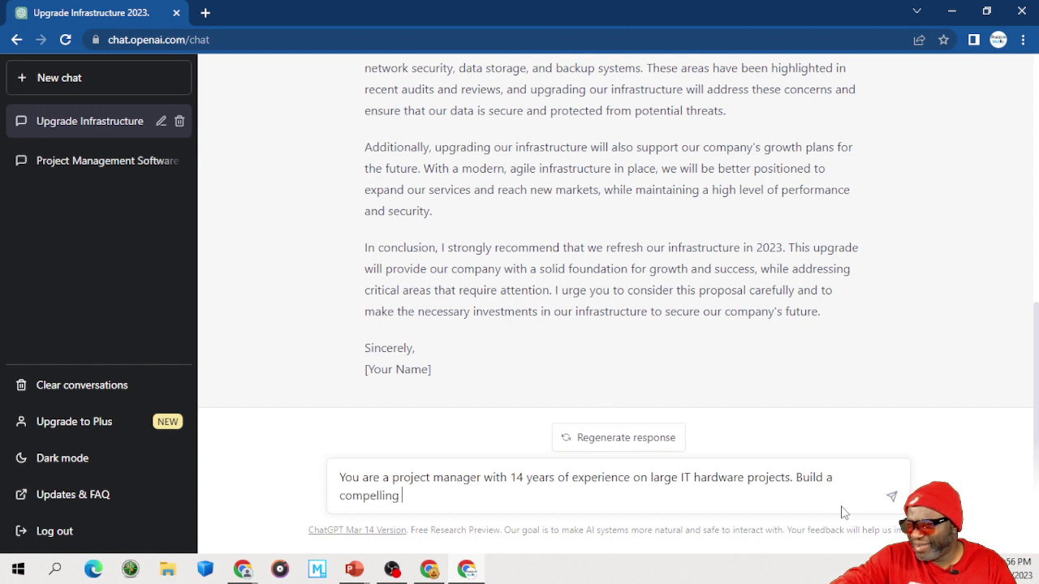
text(argument )
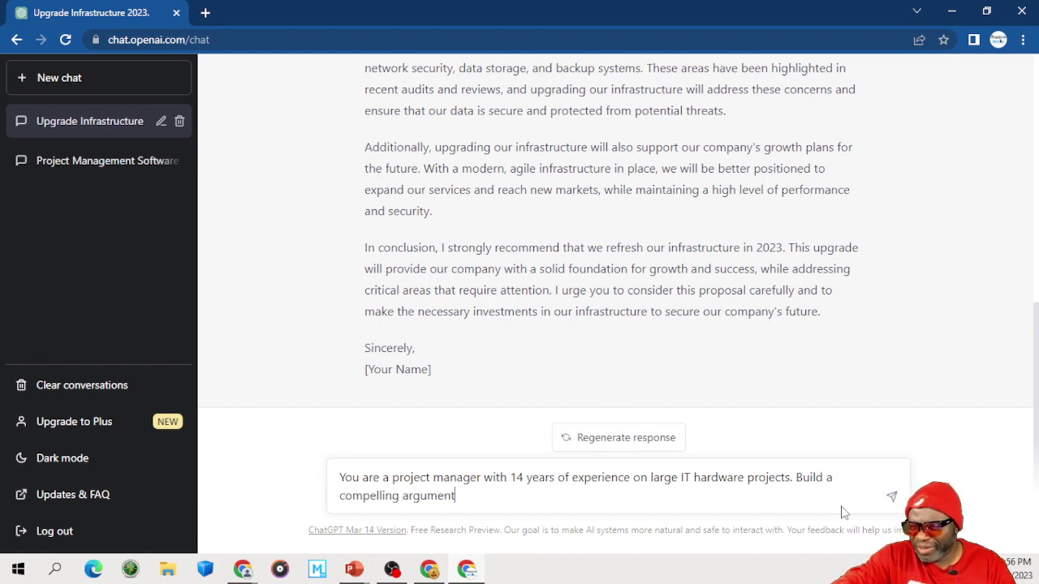
text(in tabular view showin)
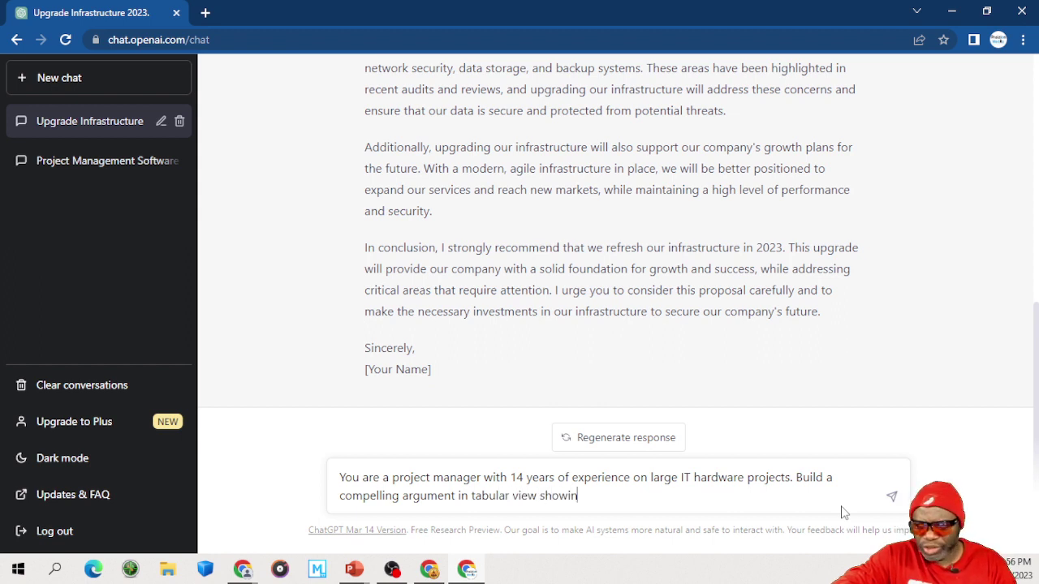
text(g the pros)
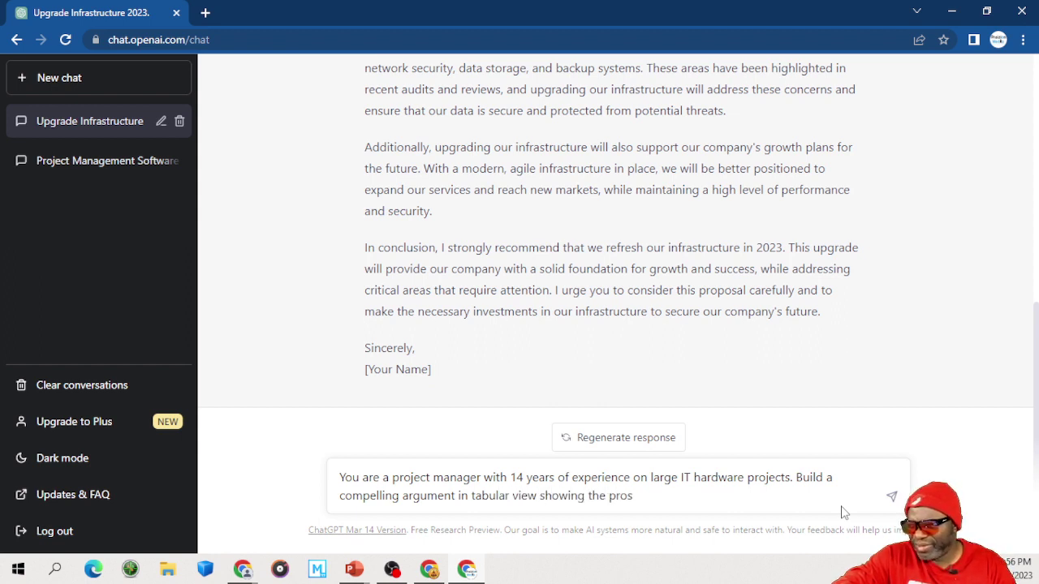
text( and the con)
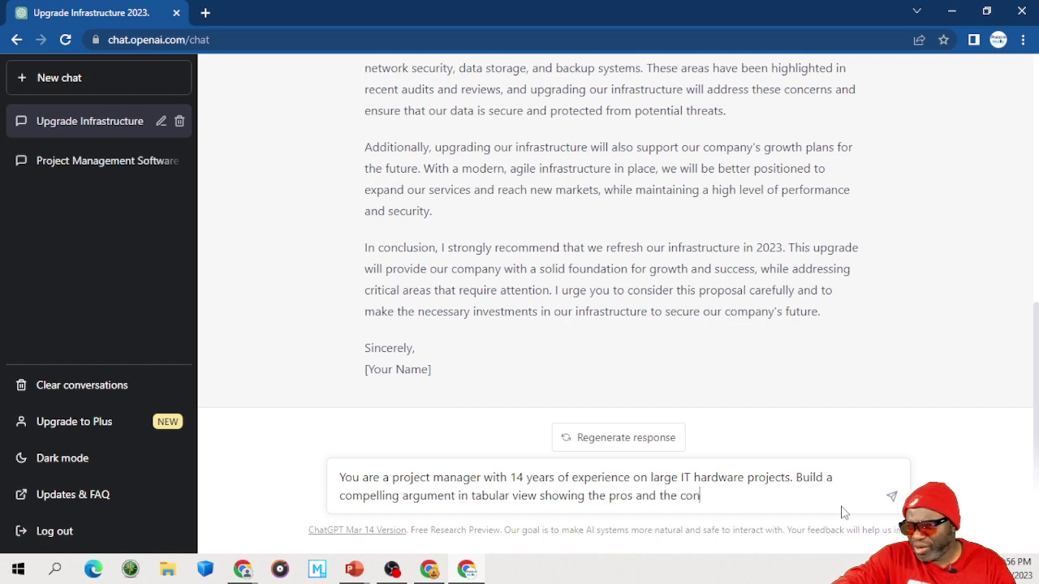
text(s of a )
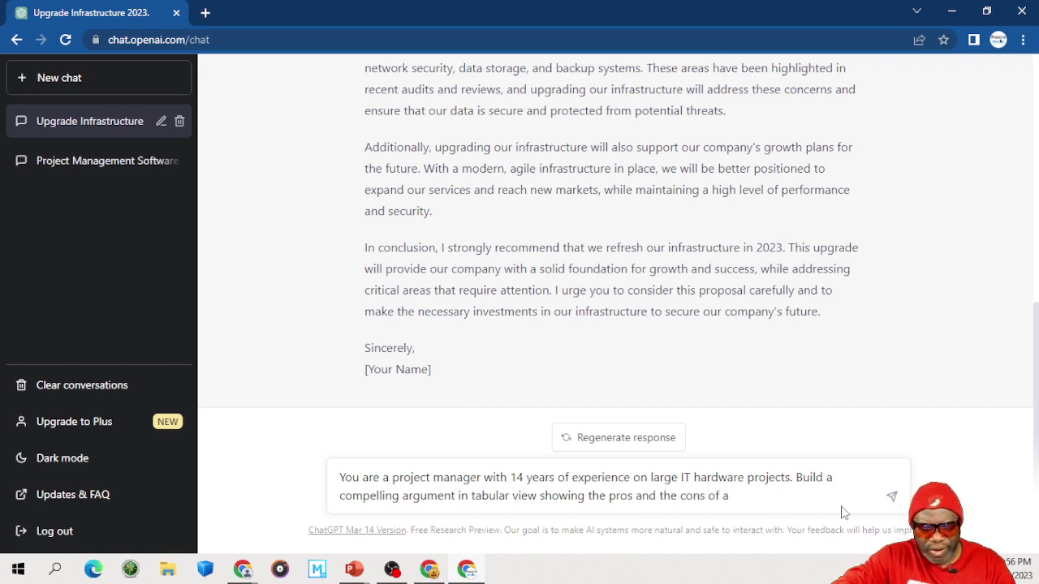
text(hardwar)
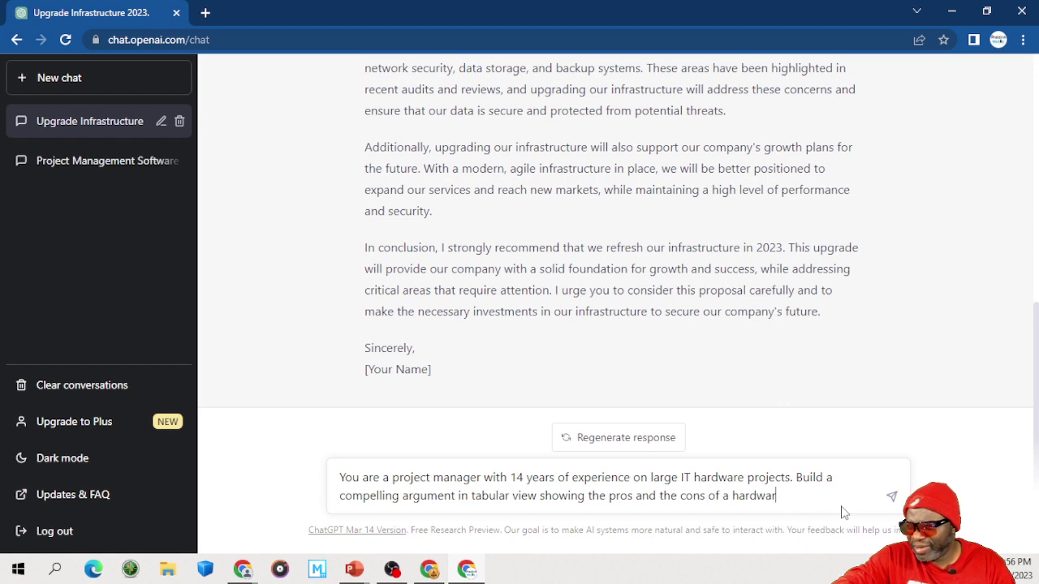
text(e and sof)
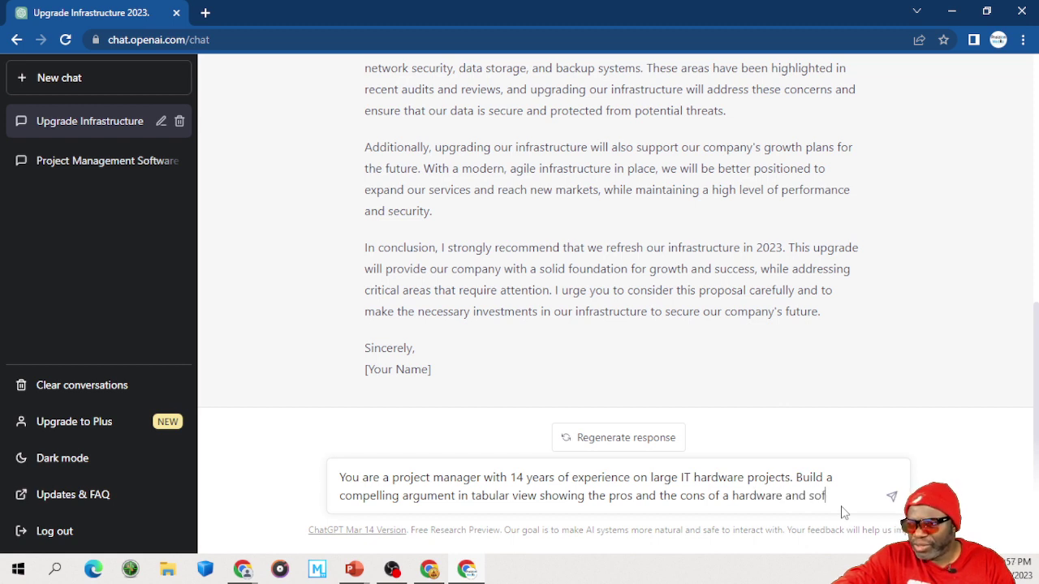
text(tware up)
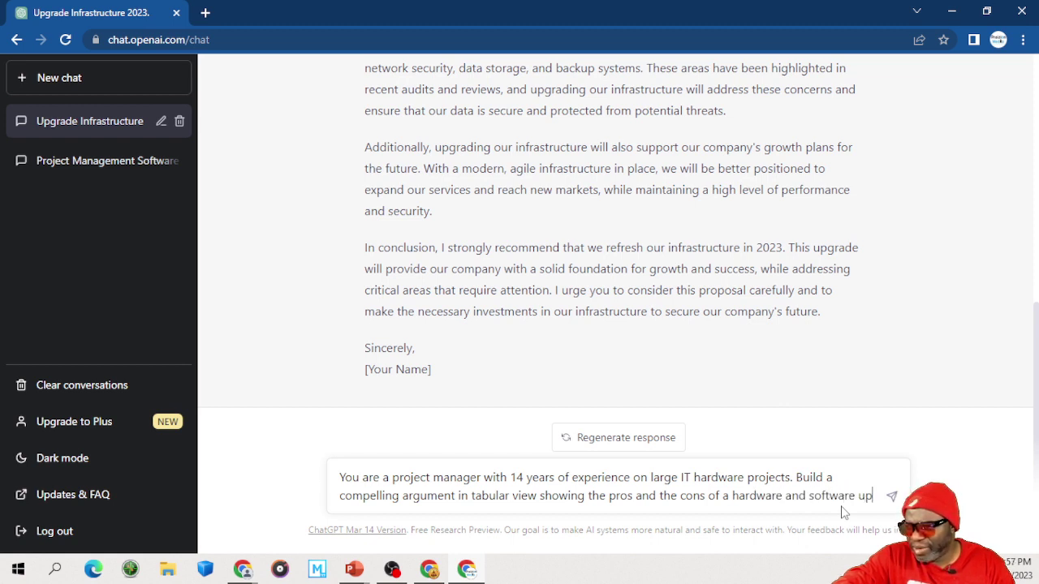
text(grade. )
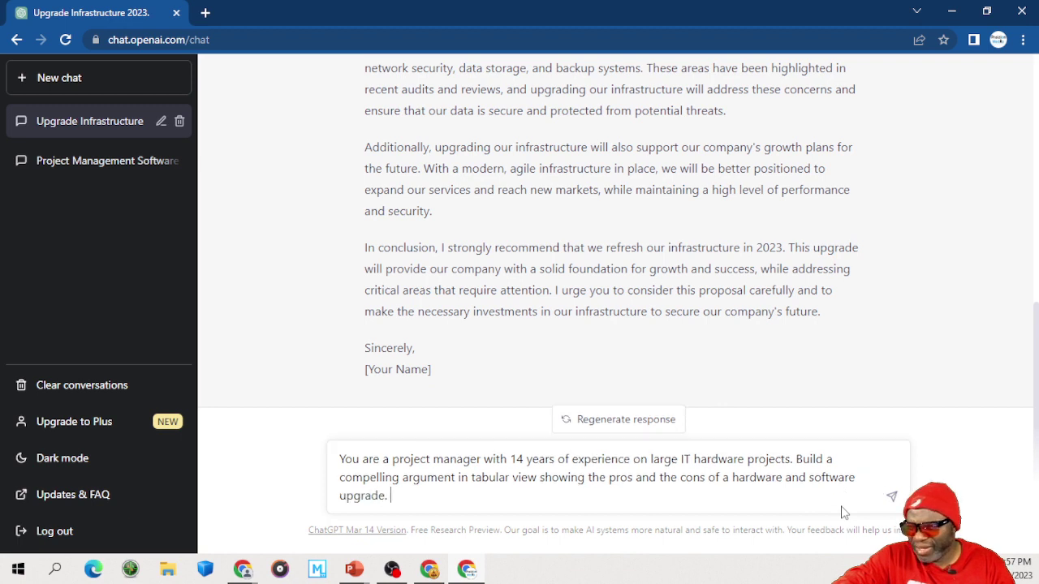
text(Include )
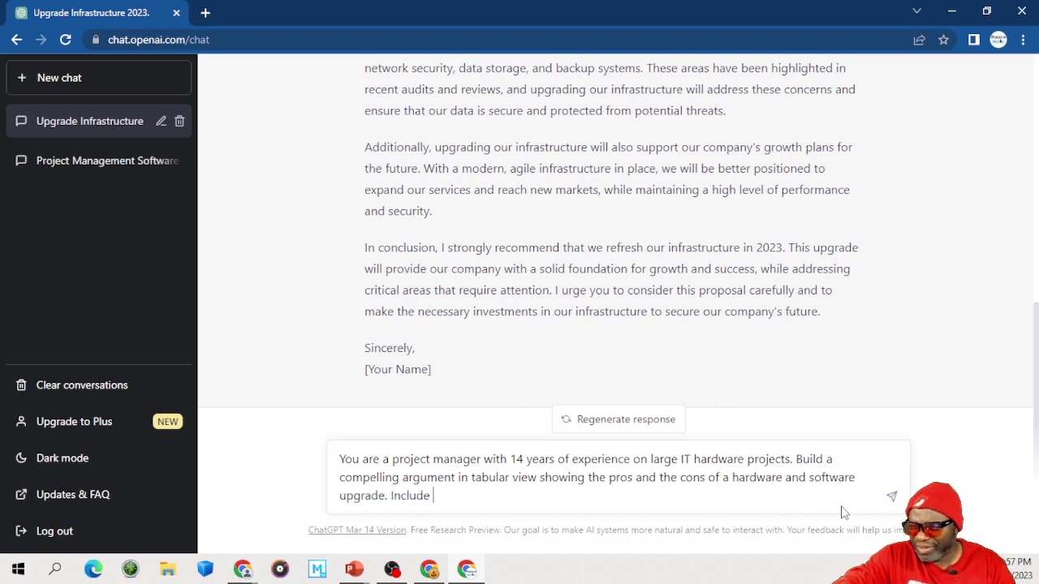
text(the cost be)
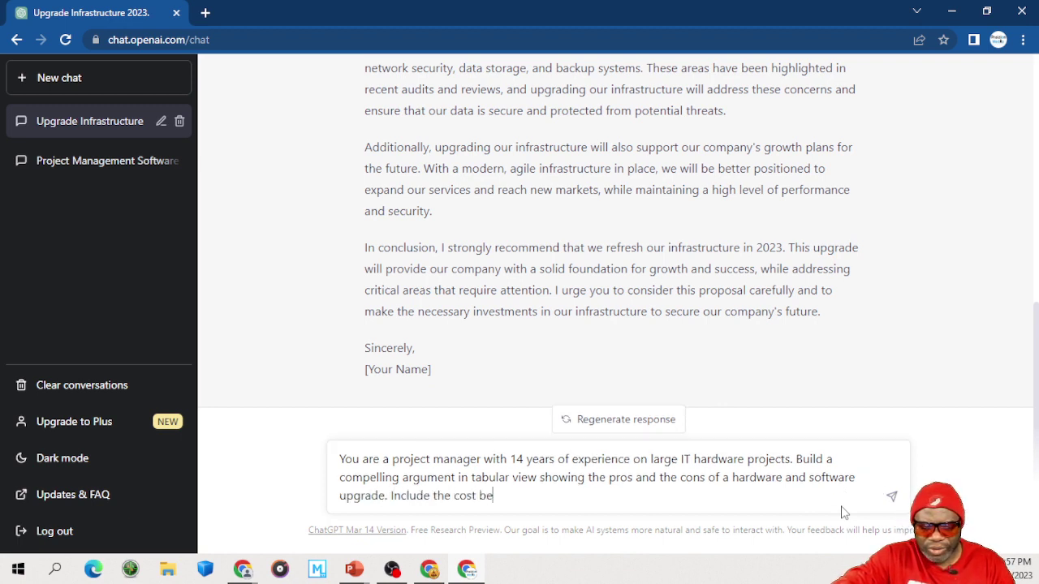
text(nefit ana)
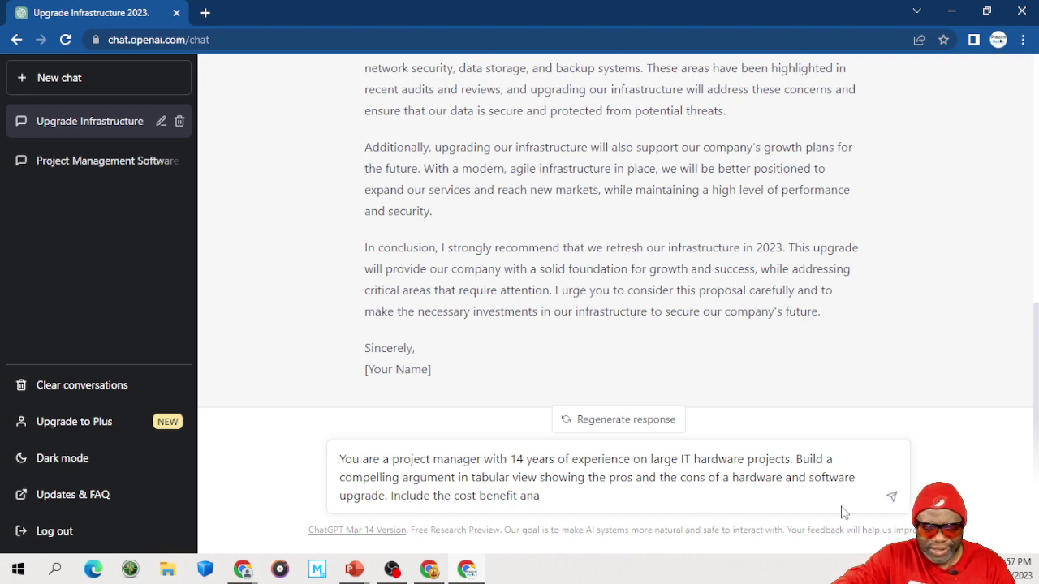
text(lysis in a s)
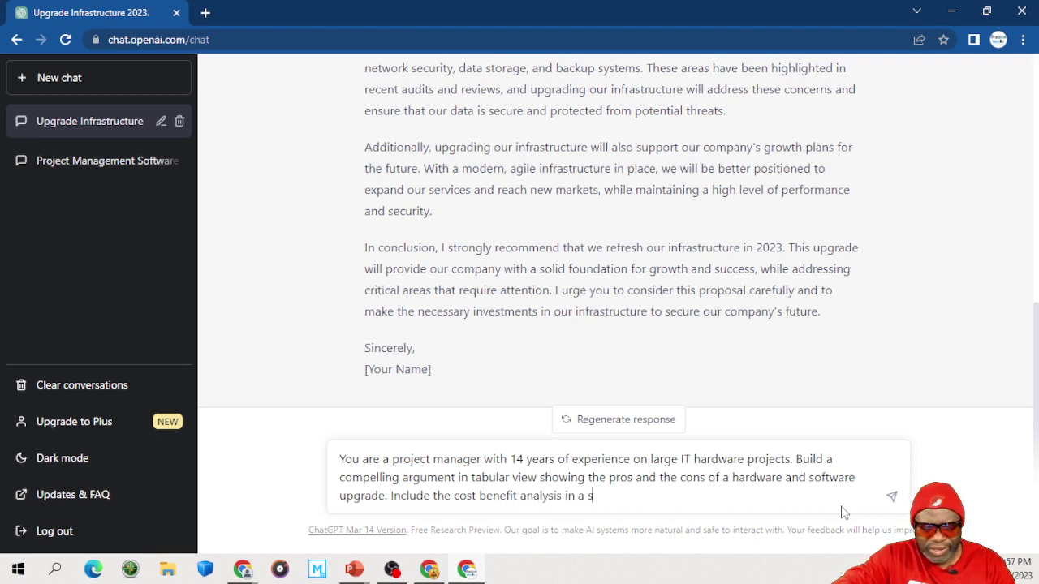
text(eparate fi)
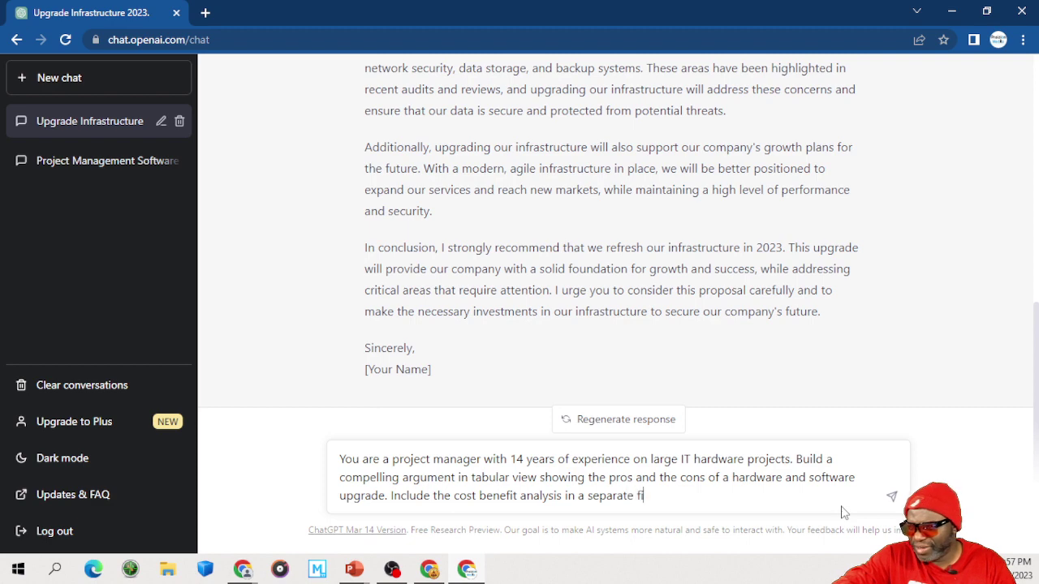
text(eld.)
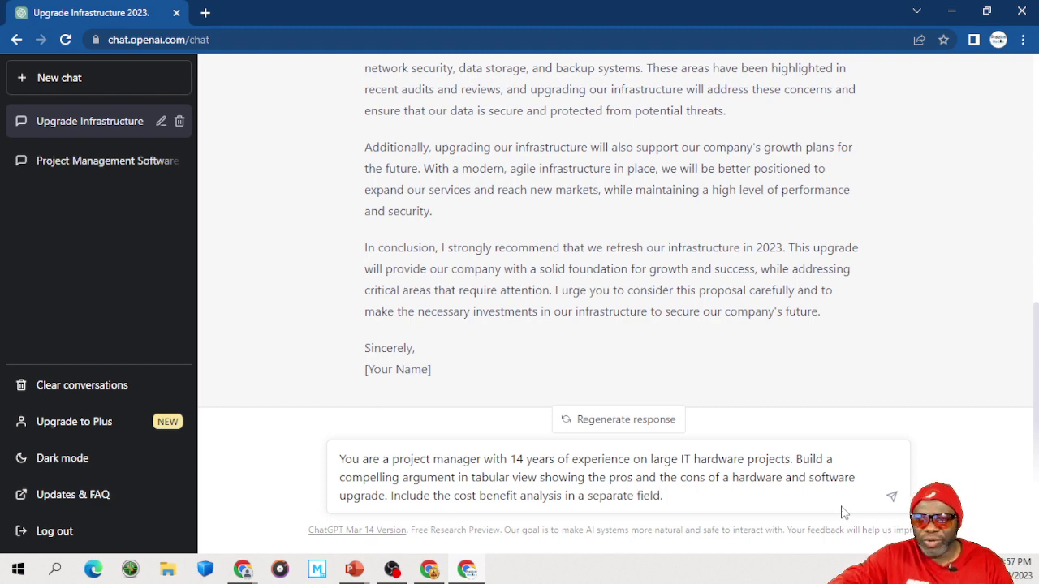
key(Return)
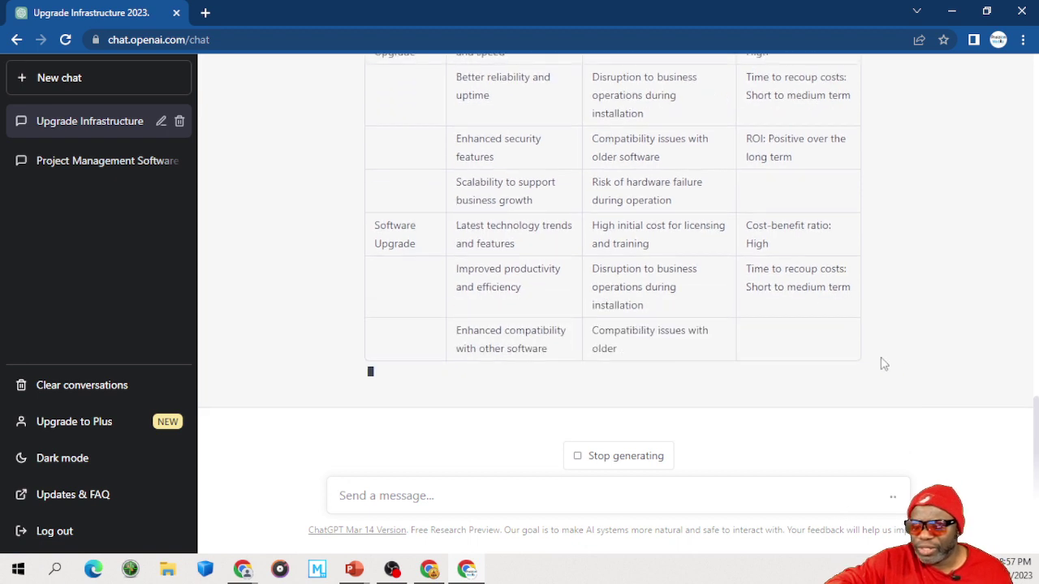
- Scroll through the upgrade table and back up to its Factors, Pros, Cons and Cost Benefit Analysis header
scroll(713, 318, up, 3)
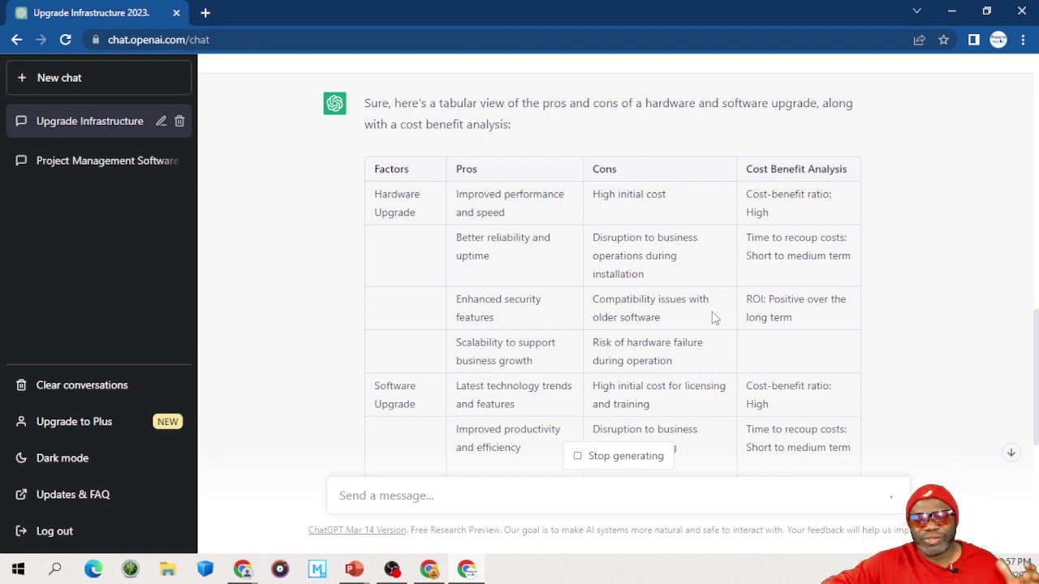
scroll(712, 318, down, 1)
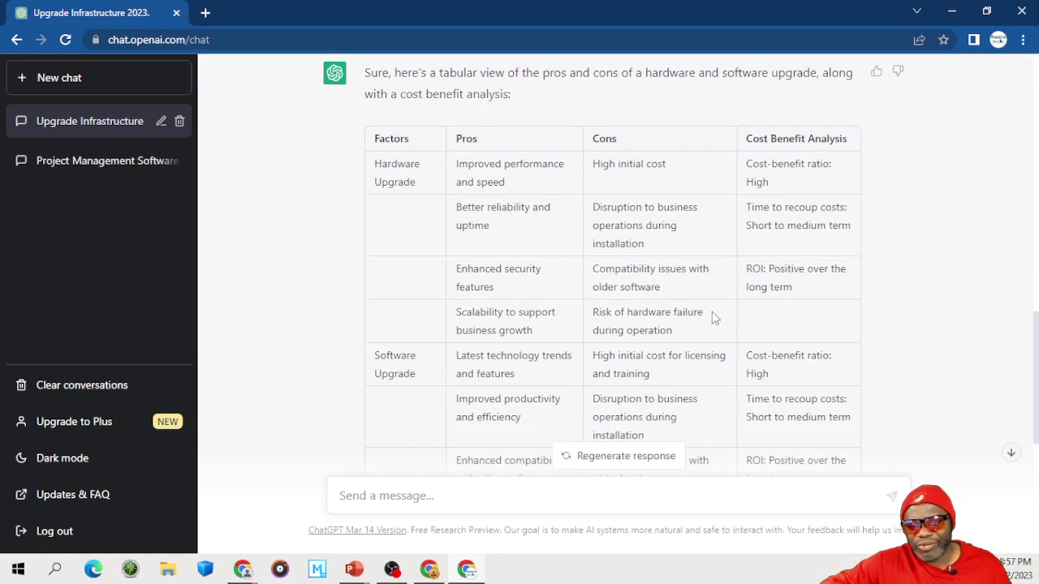
scroll(712, 319, down, 2)
scroll(713, 318, down, 1)
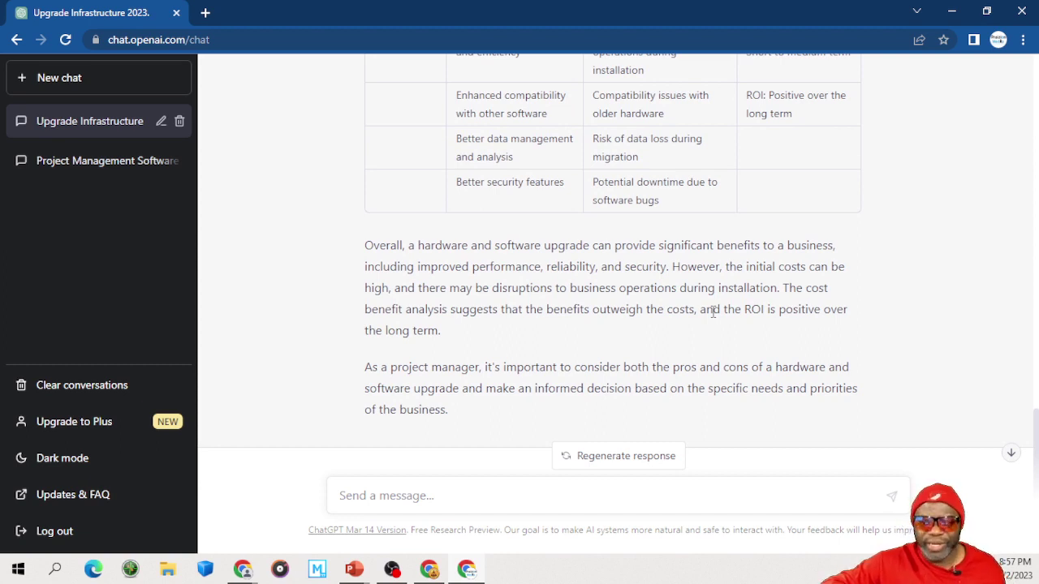
scroll(713, 312, up, 2)
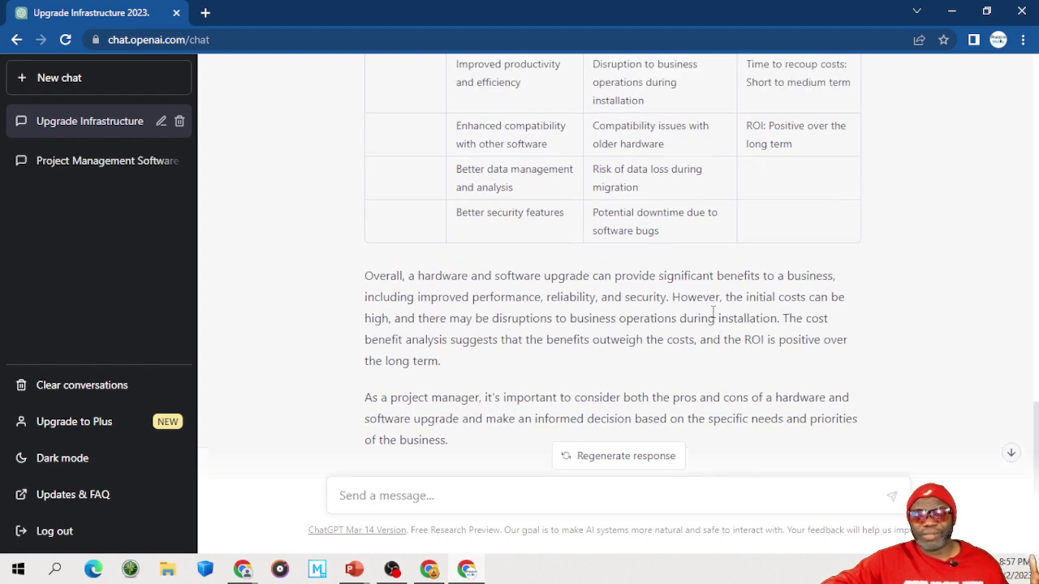
scroll(712, 318, up, 2)
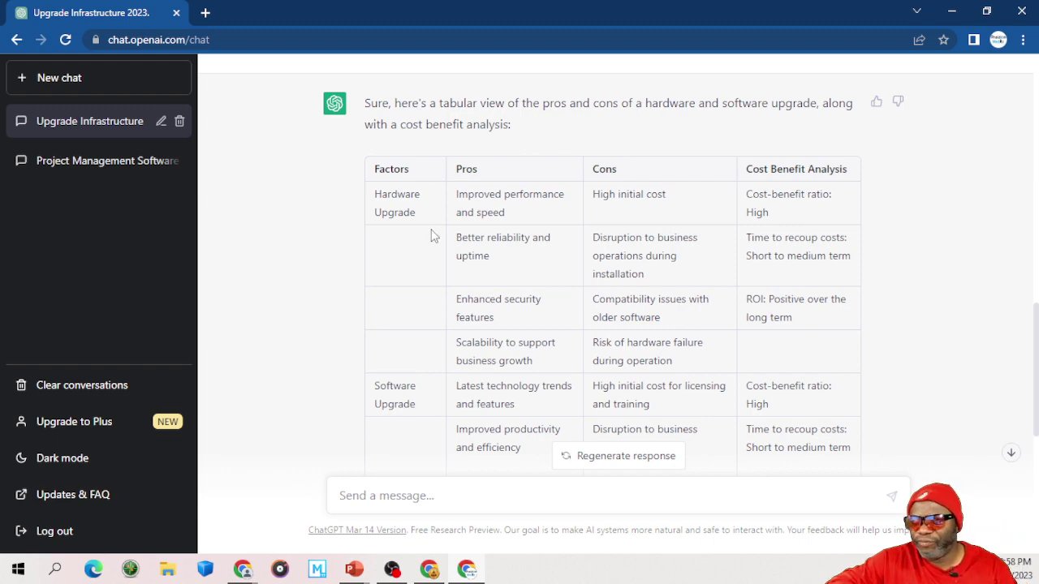
- Scroll down to the closing summary and put the cursor in the empty message box
scroll(1010, 447, down, 6)
click(569, 492)
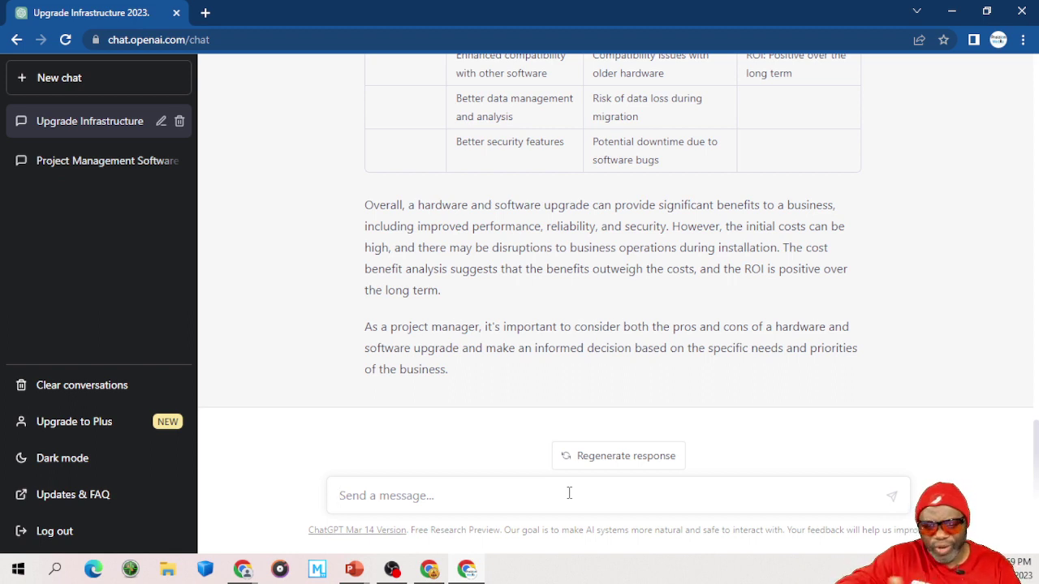
- Draft a backlog request, then replace the whole message with a fresh start, 'You are a Pro'
text(Create a backlog)
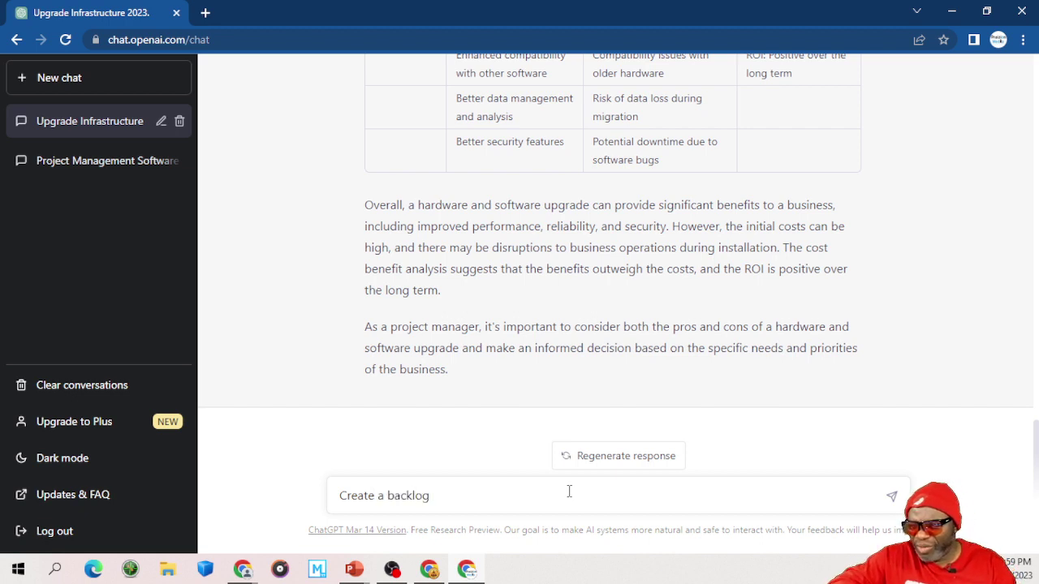
click(341, 503)
text(Write a compelling argument as to why your company infrastructure should be refreshed in 2023. Mention the following names in the argument: Dr. Rice, Ms. Black, The CFO HG Barnes and the President of the company Mr. Koalic. Make the response as robust as possible,)
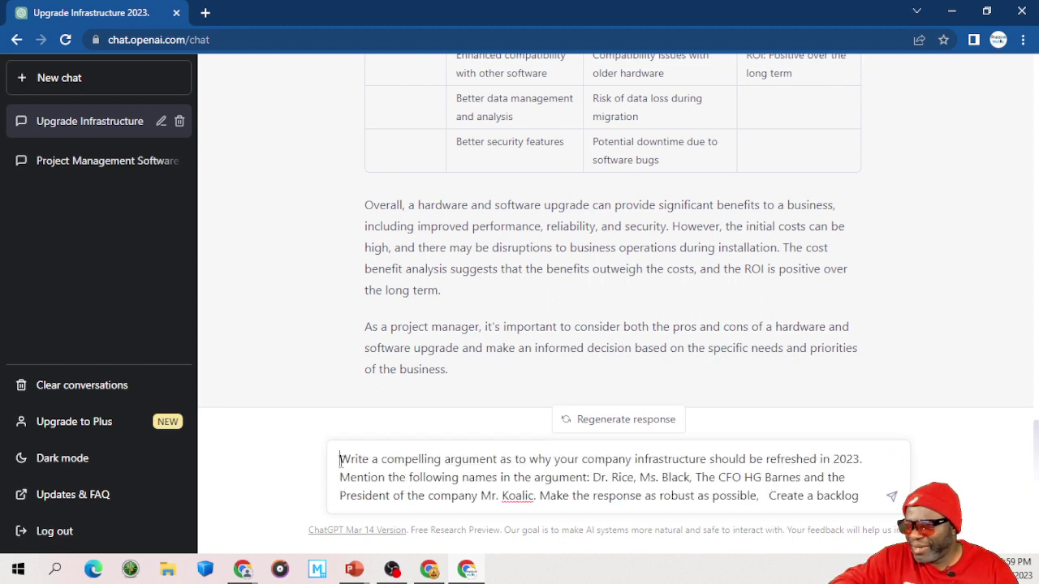
drag(340, 459, 533, 477)
key(ctrl+a)
text(You are a)
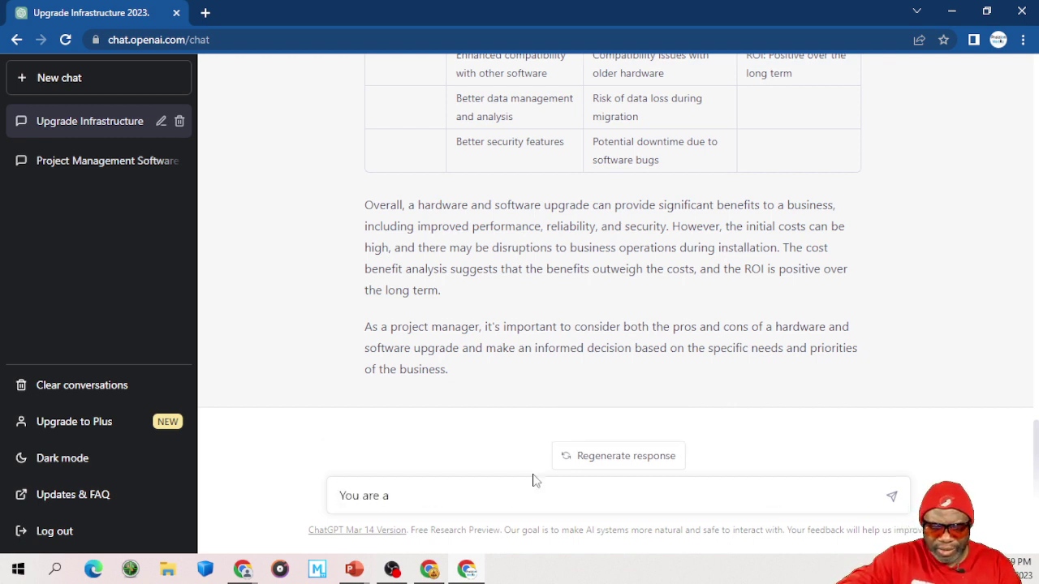
text( Portfoli)
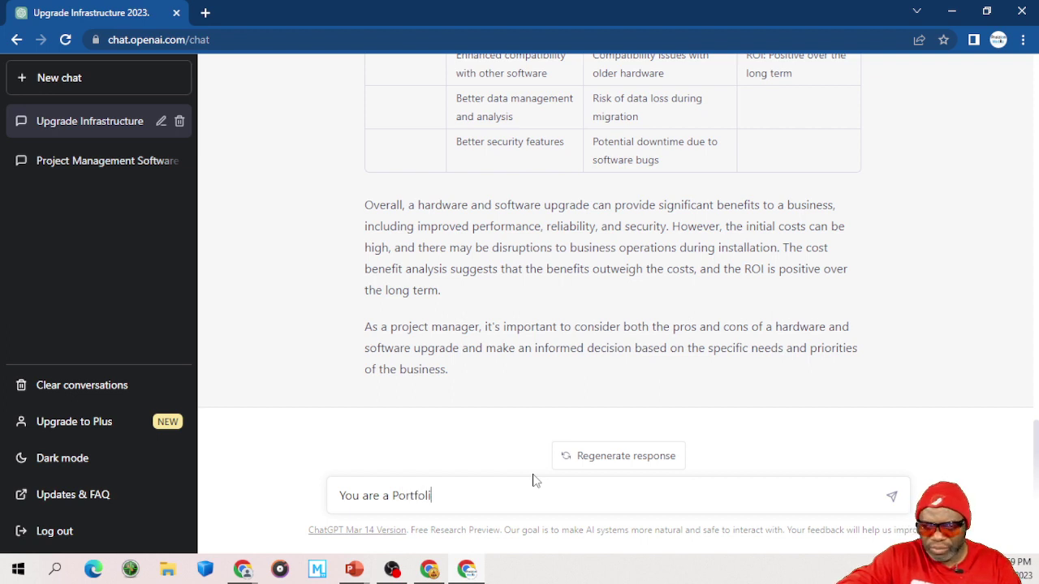
- Cast a Portfolio manager seeking an infrastructure and Windows refresh, and request a product backlog
text(o manage)
key(BackSpace)
key(BackSpace)
key(BackSpace)
key(BackSpace)
text(anager tryin)
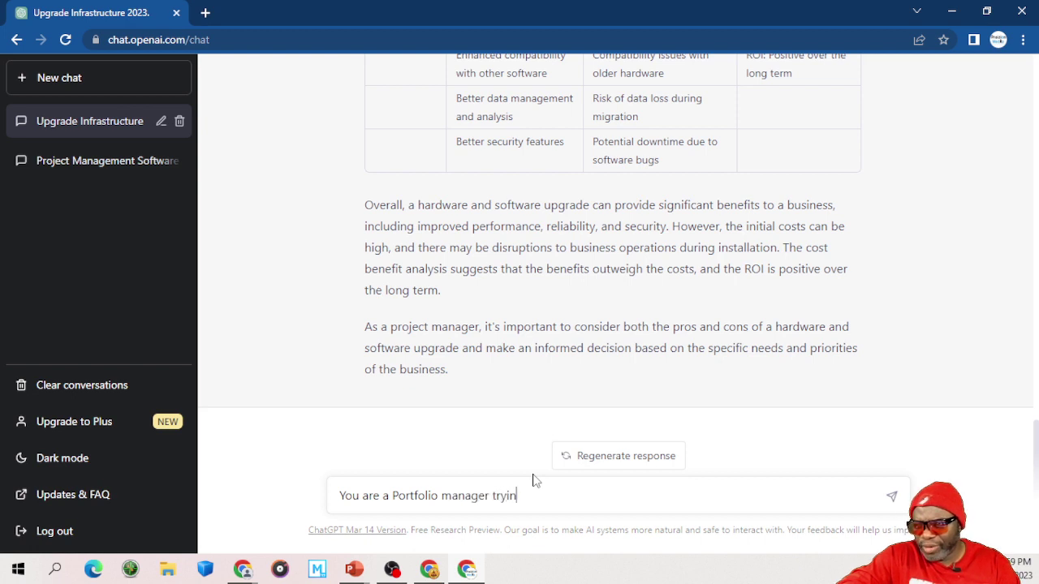
text(g to make a c)
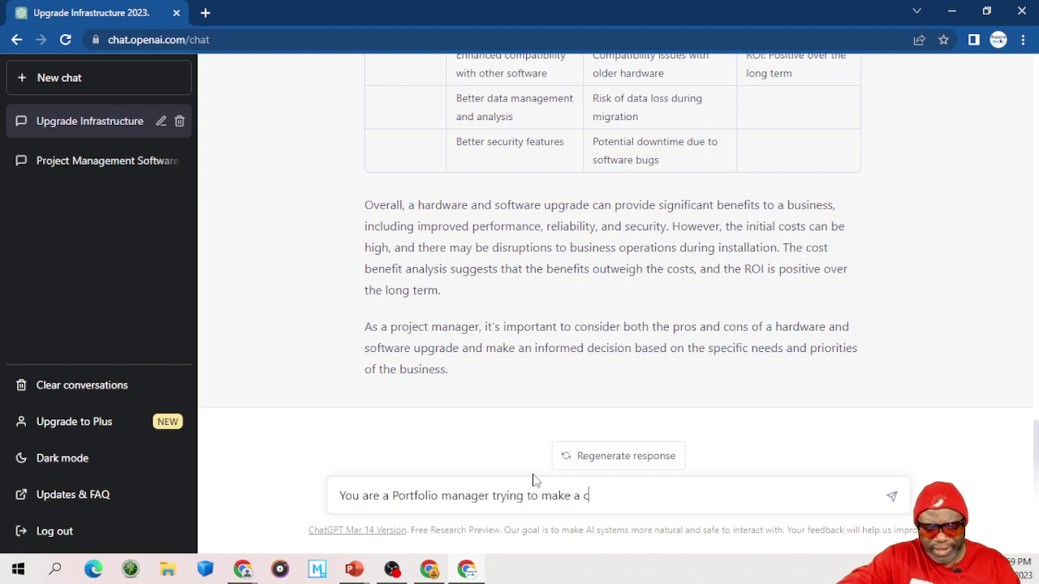
text(ase for)
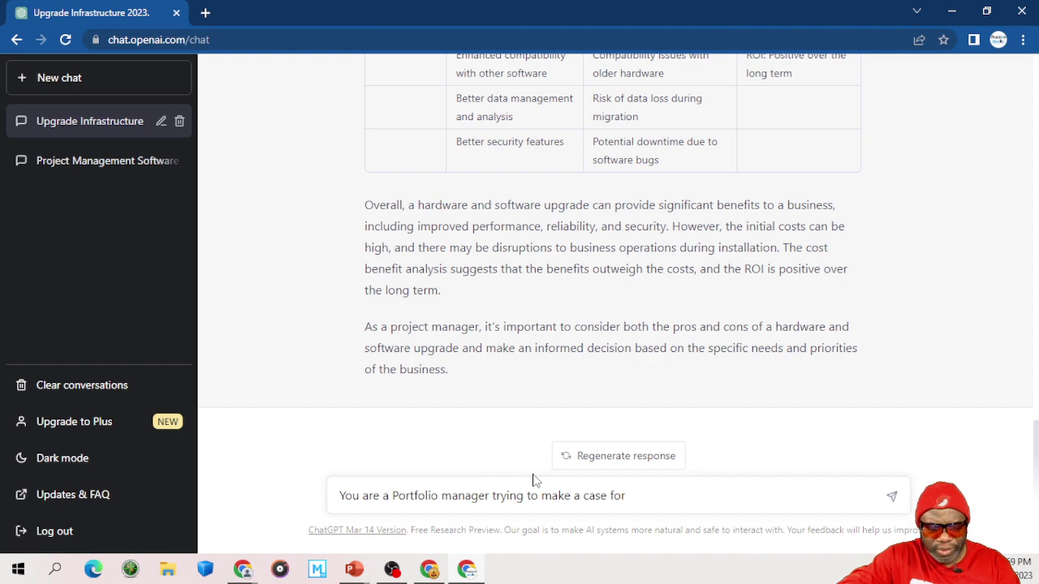
text( a hardware and software refresh for all)
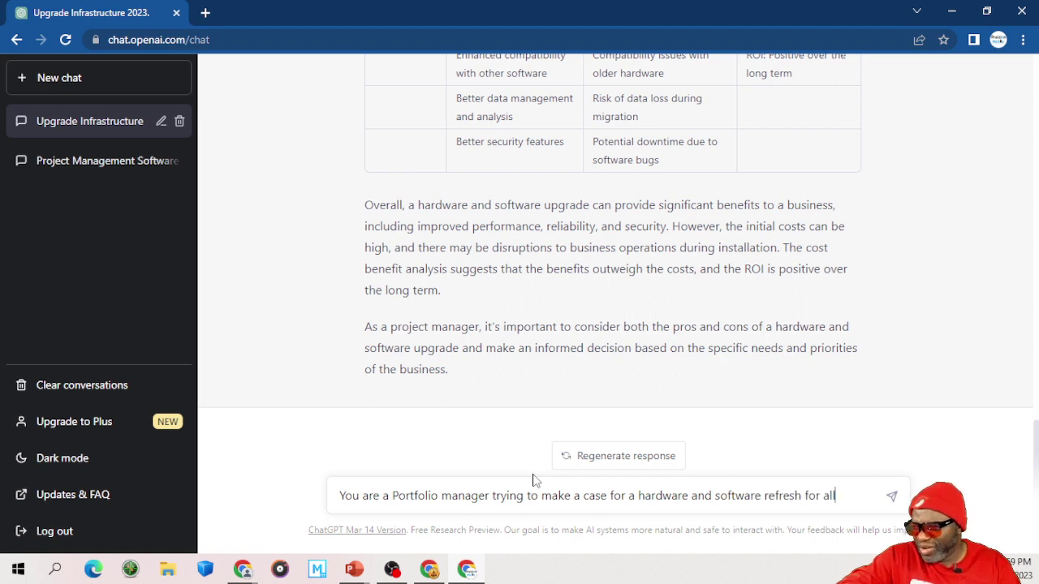
text(infrastru)
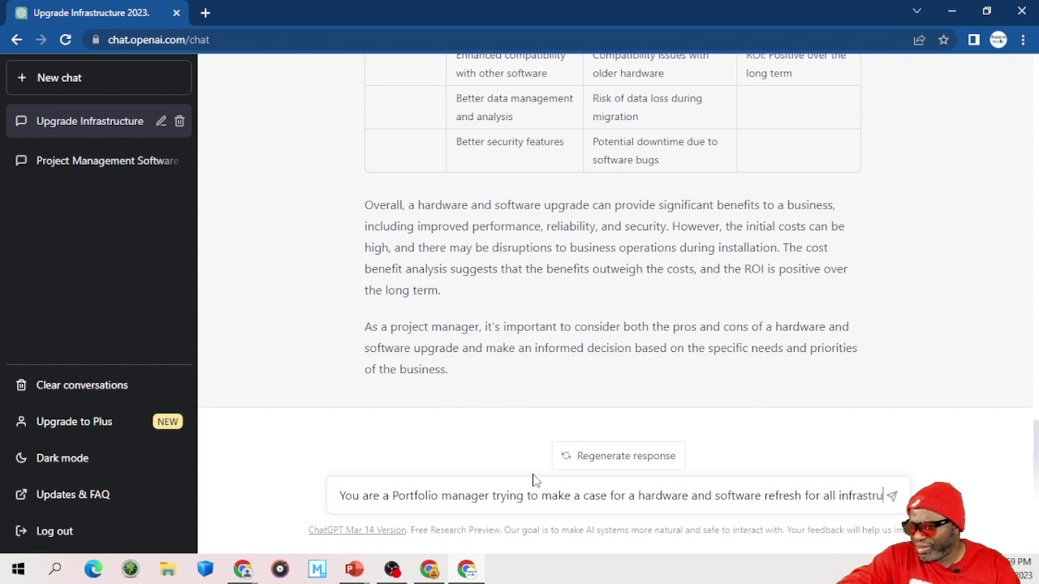
text(ct)
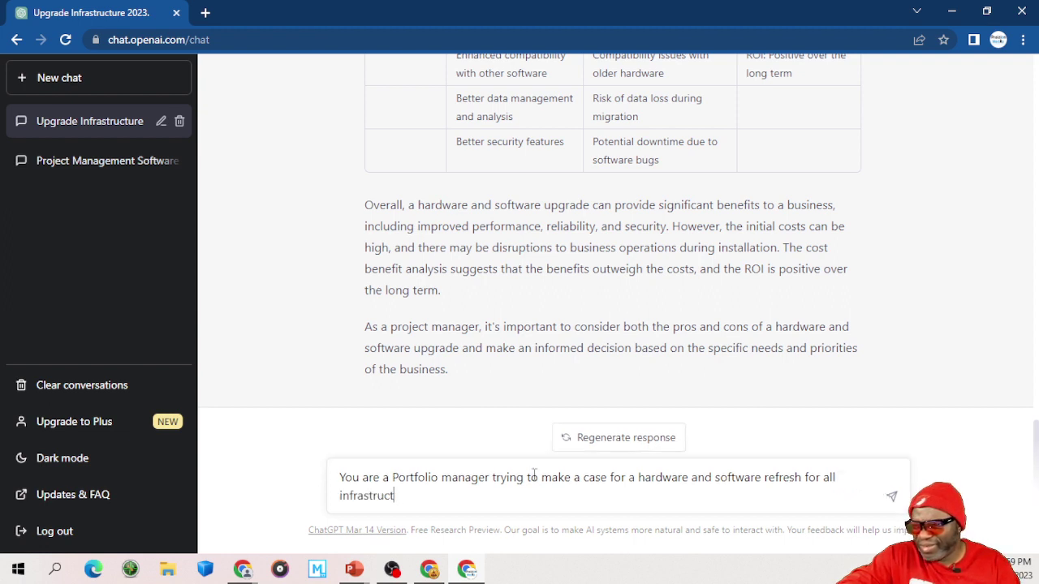
text(ure and windows)
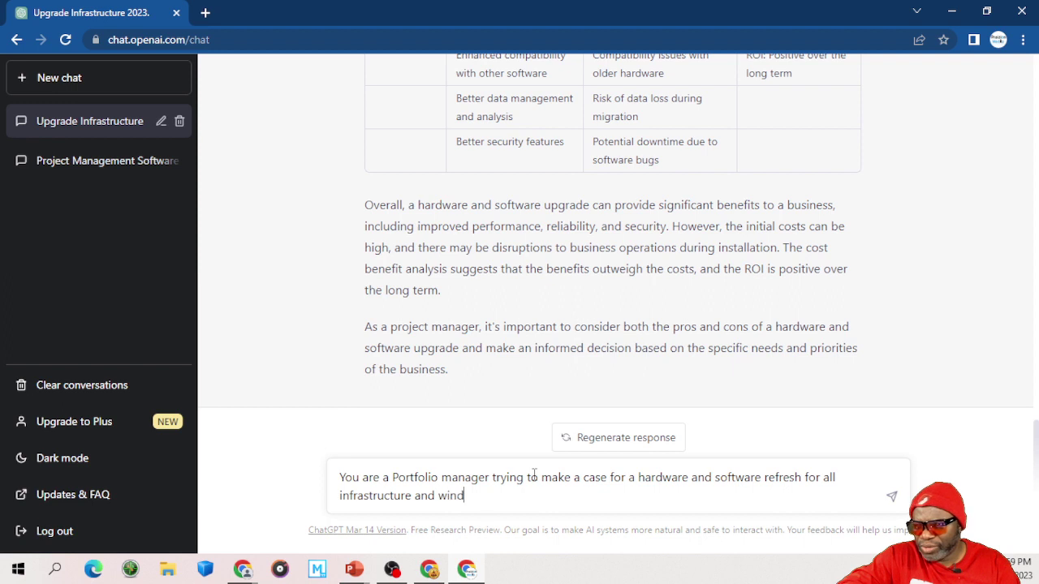
key(BackSpace)
key(BackSpace)
text(ws. )
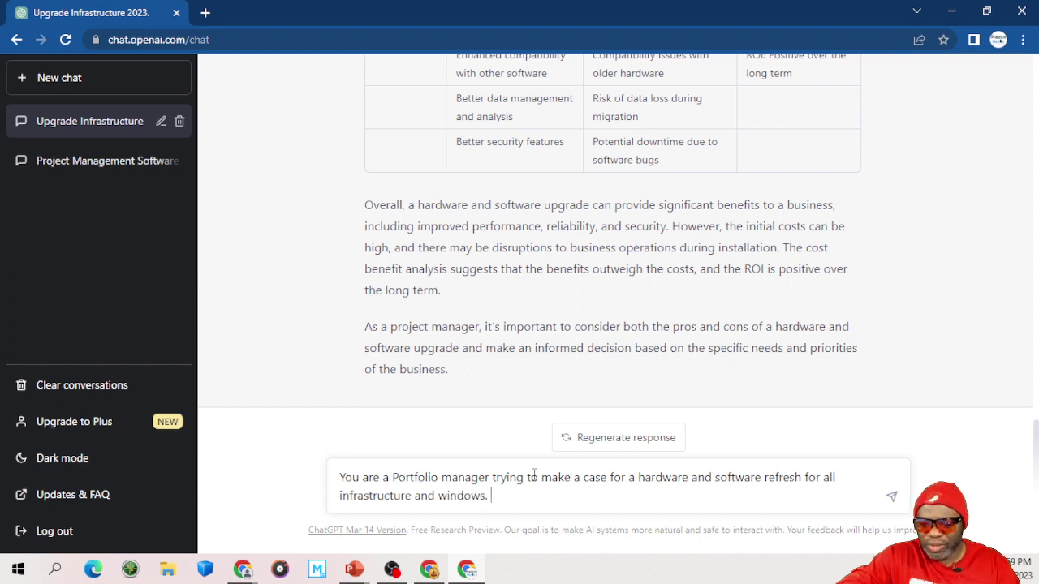
text(Create a p)
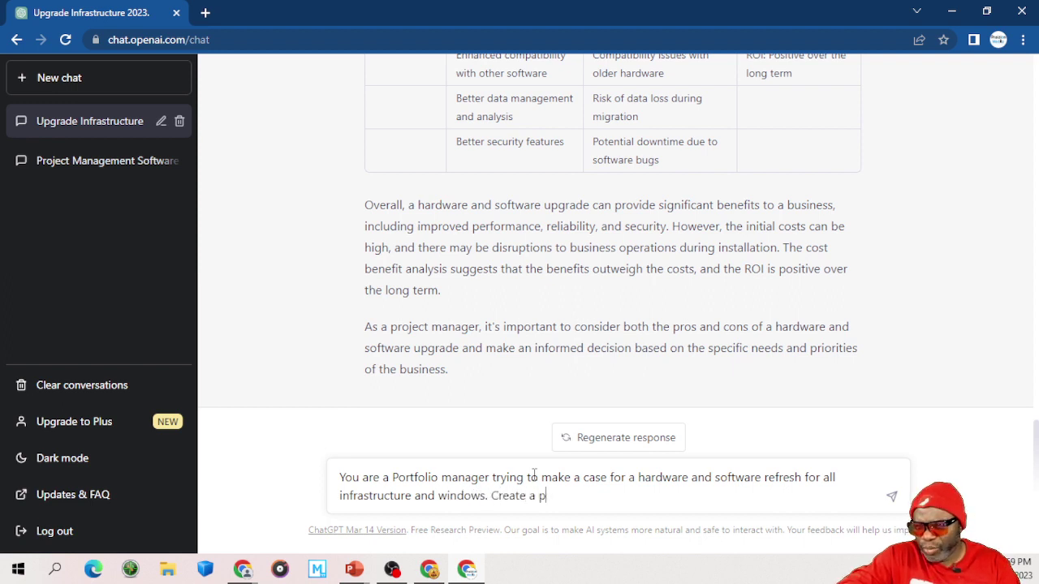
text(roduct backlo)
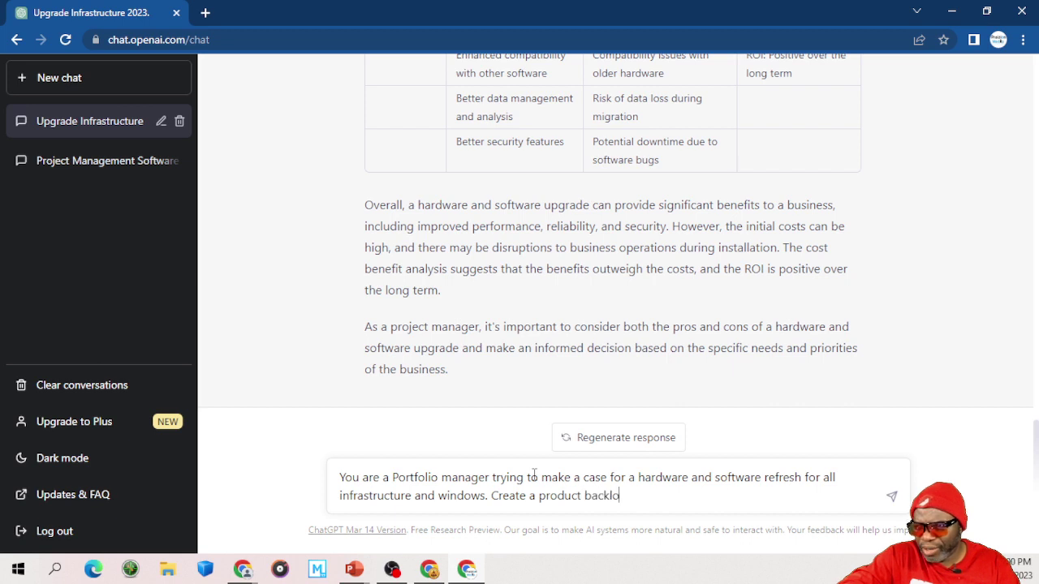
text(g for this)
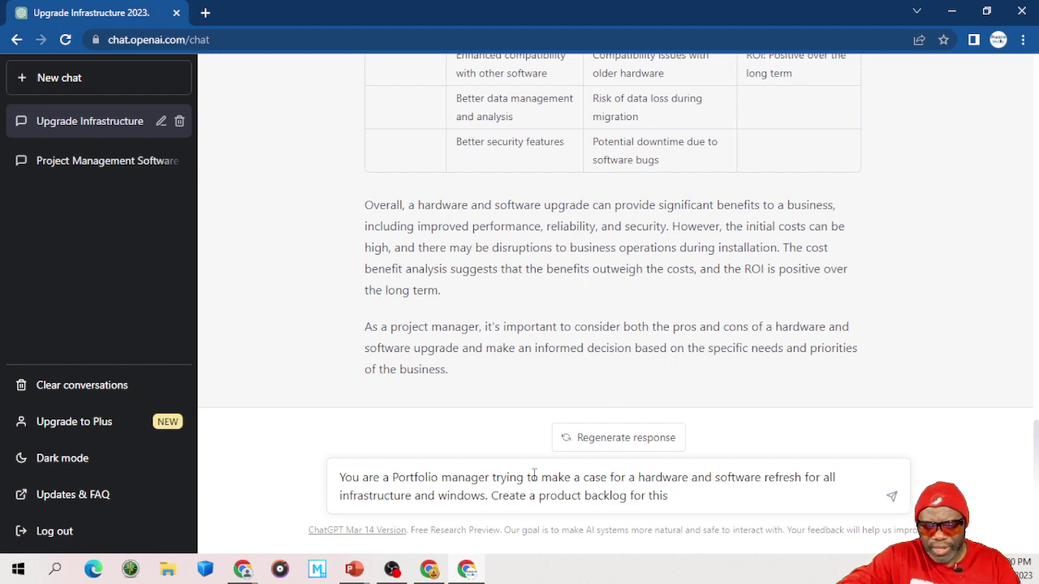
text( endeavor)
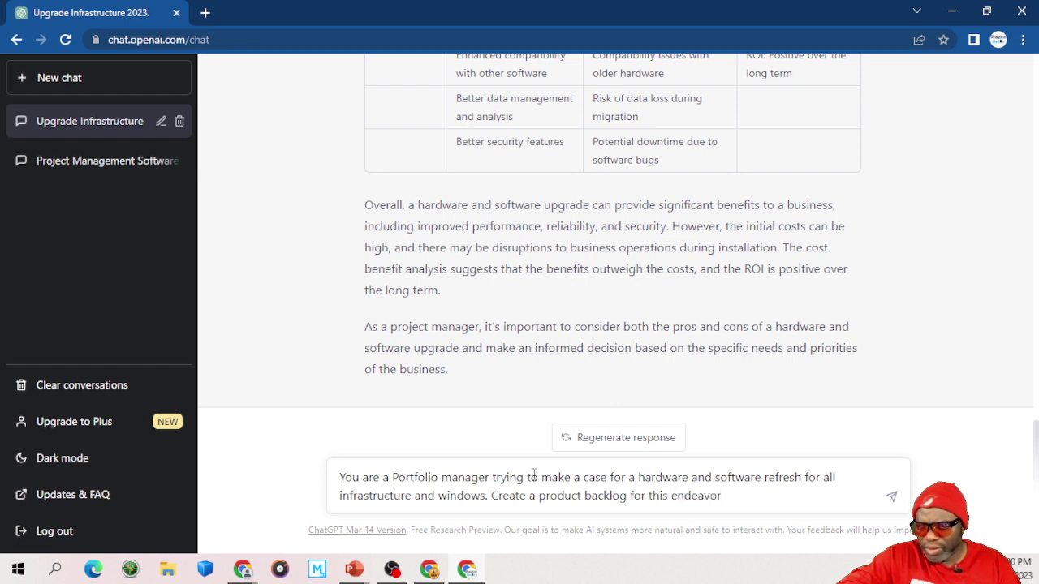
text( breaking t)
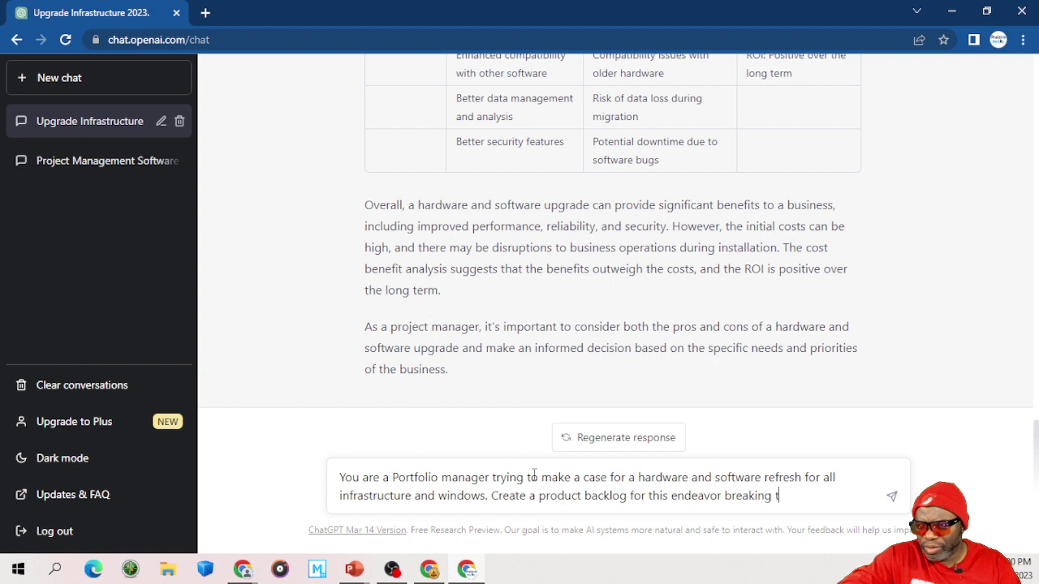
text(he informatio)
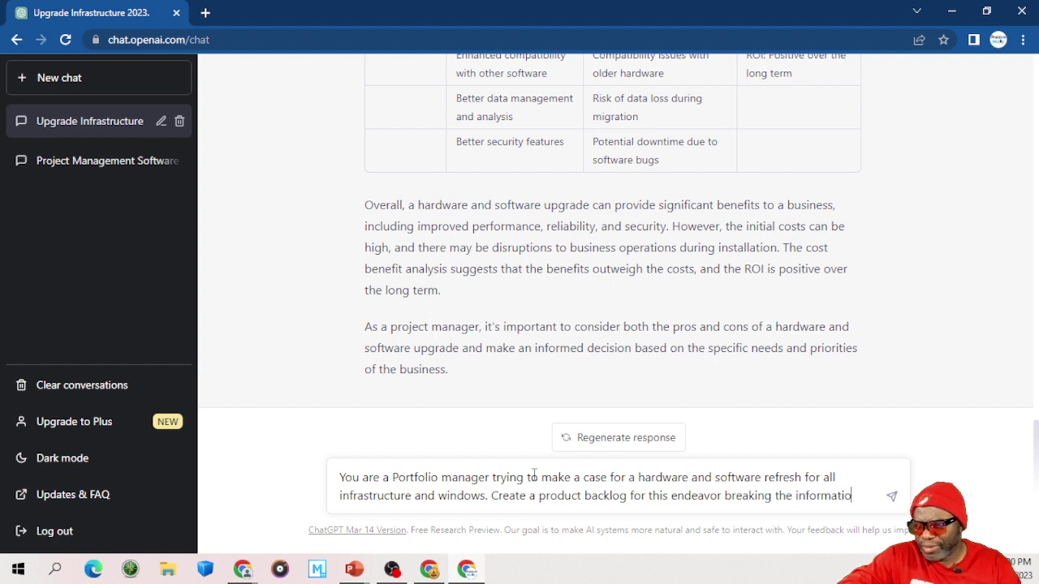
text(n down into)
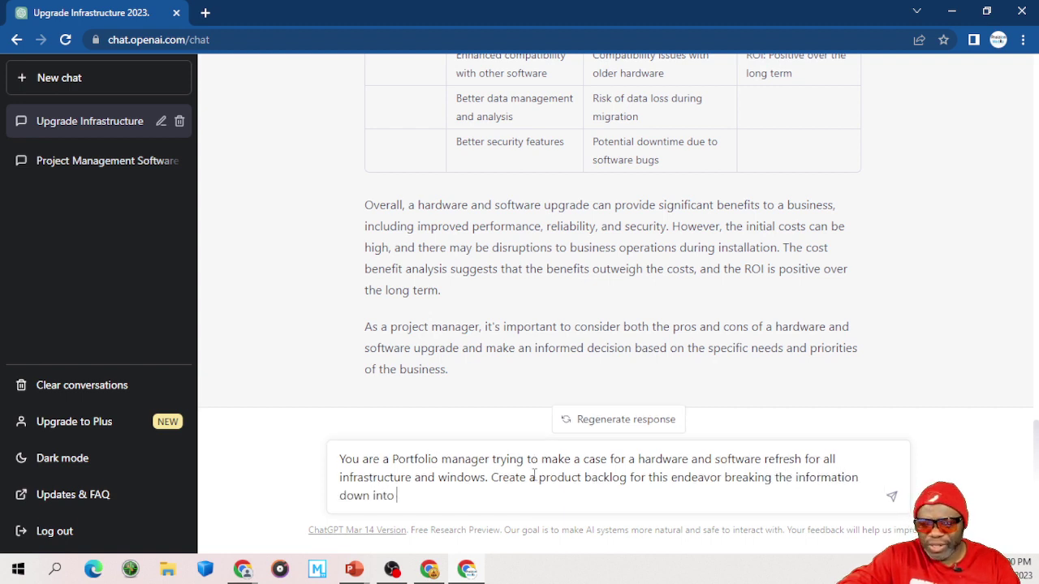
text( releases)
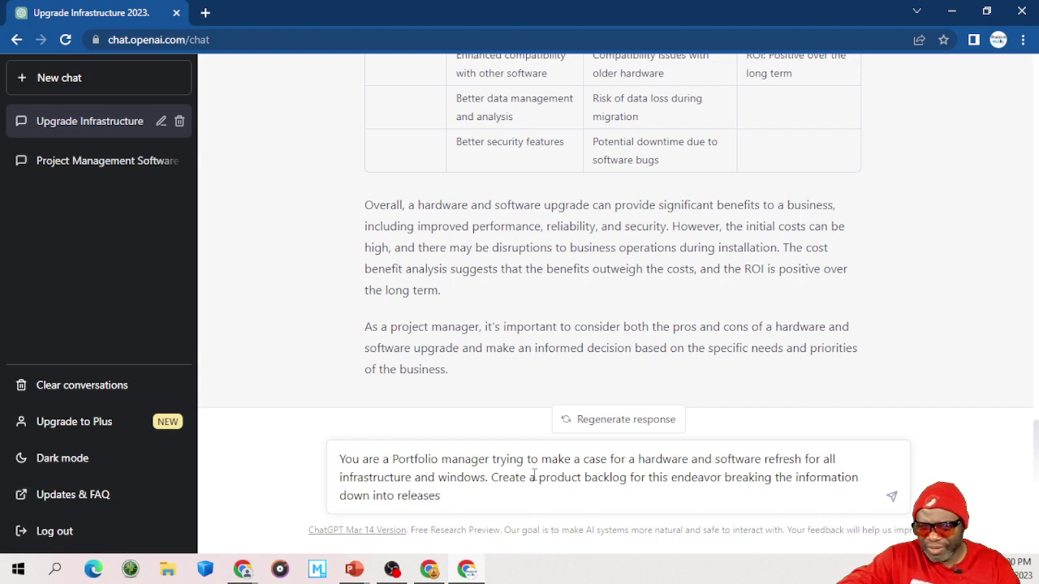
text(, sprints)
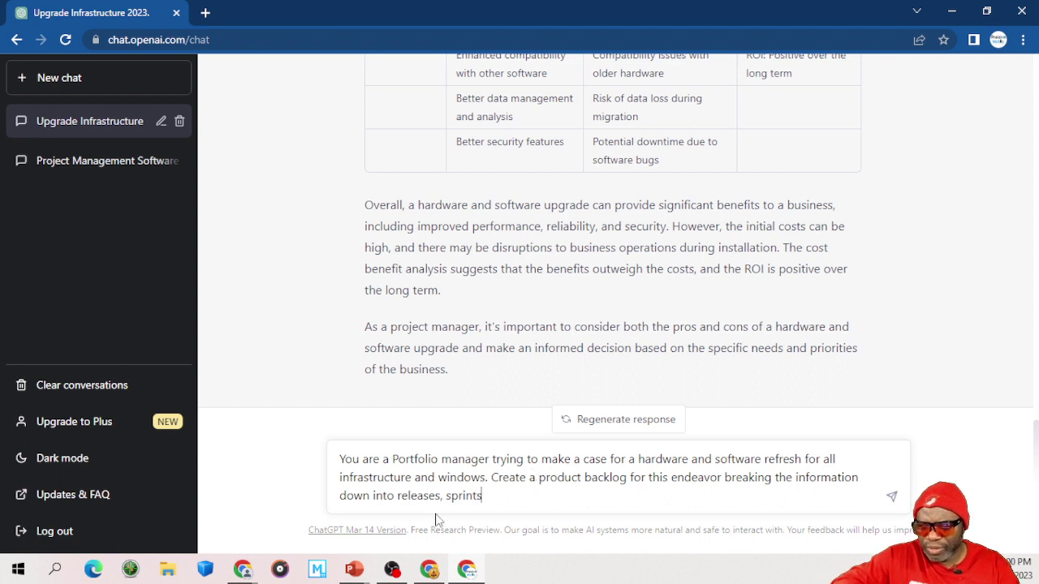
- Insert 'epics, features,' before releases and finish with sprints, stories and a clear-picture instruction
click(398, 497)
text(epics, )
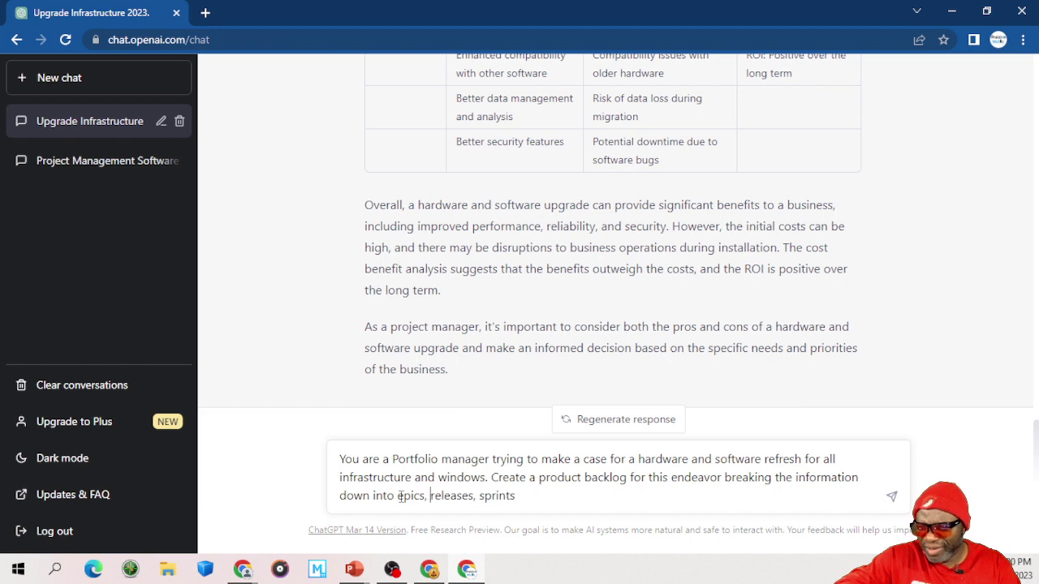
text(fea)
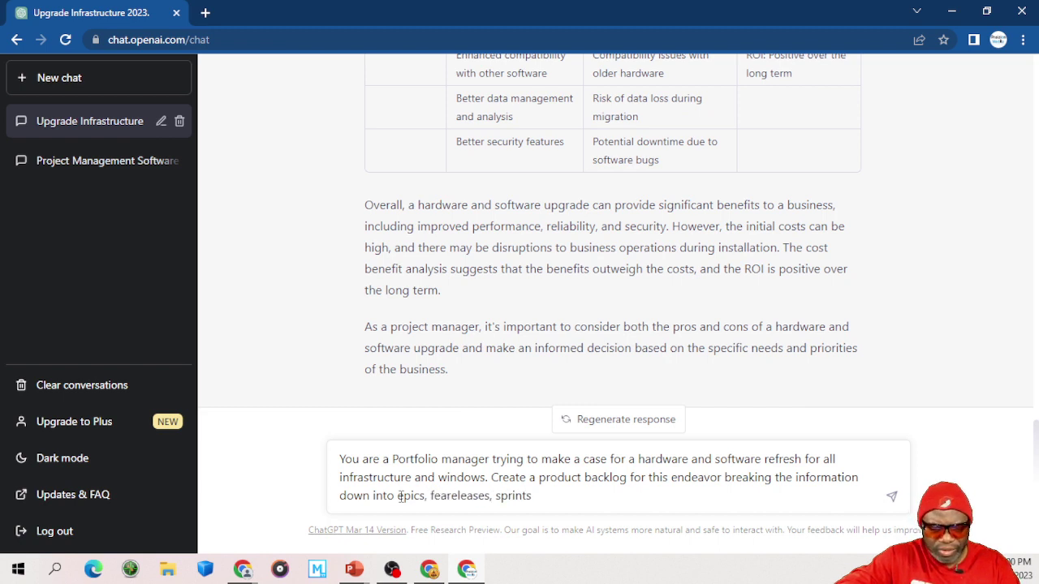
text(tures,)
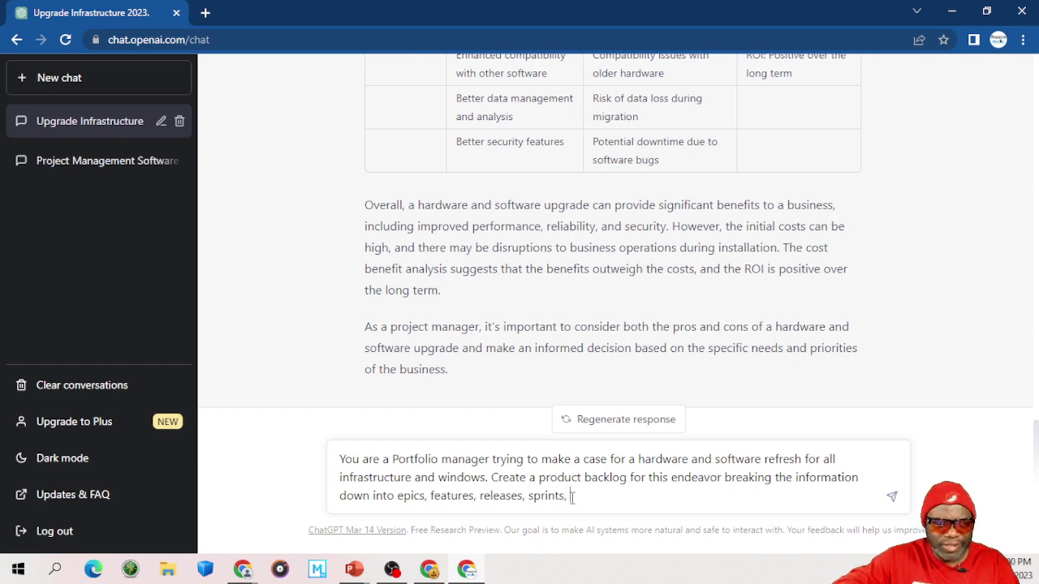
text(s)
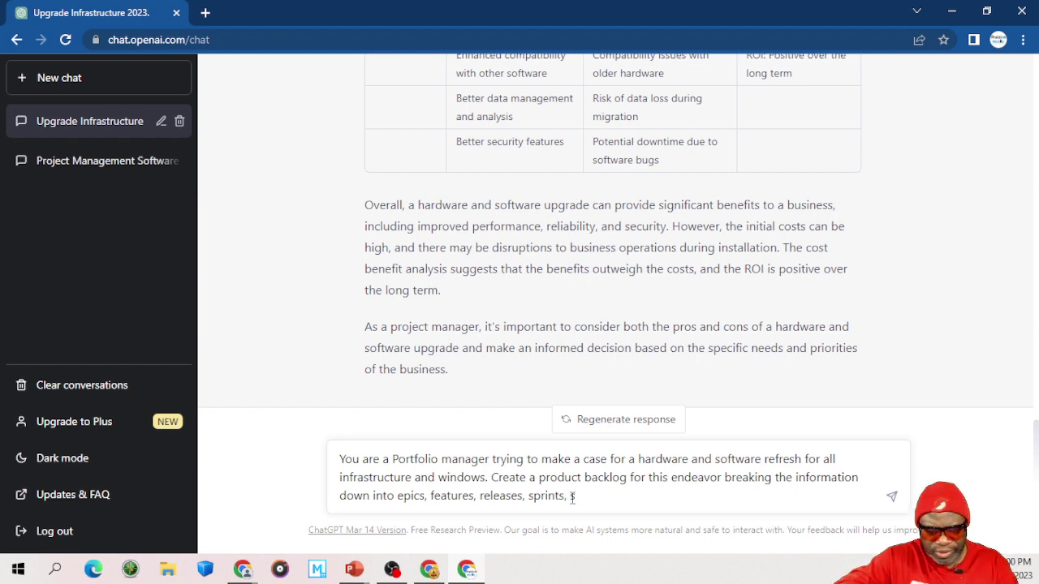
text(tories)
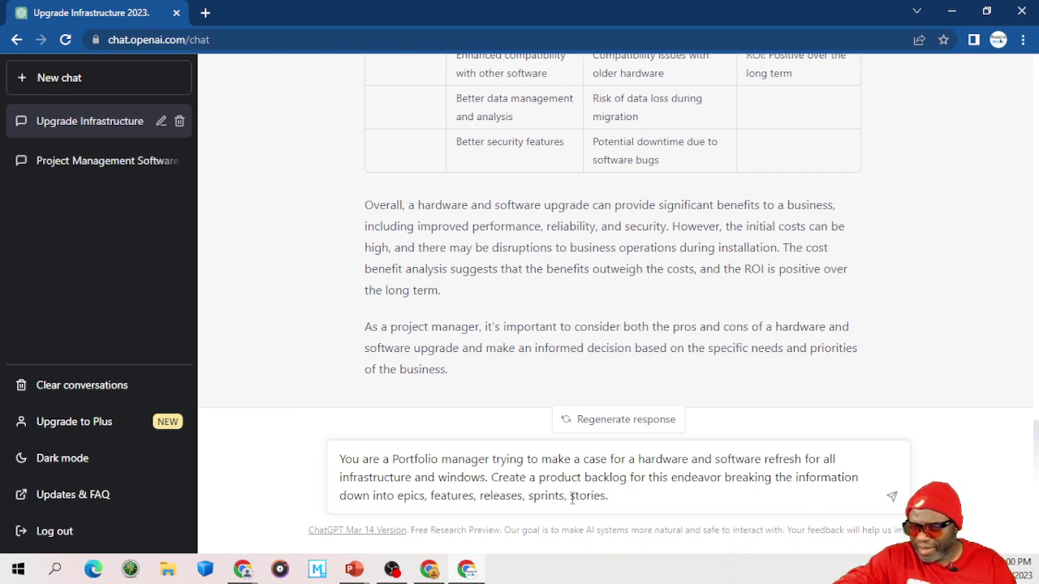
text(. Use as many lines)
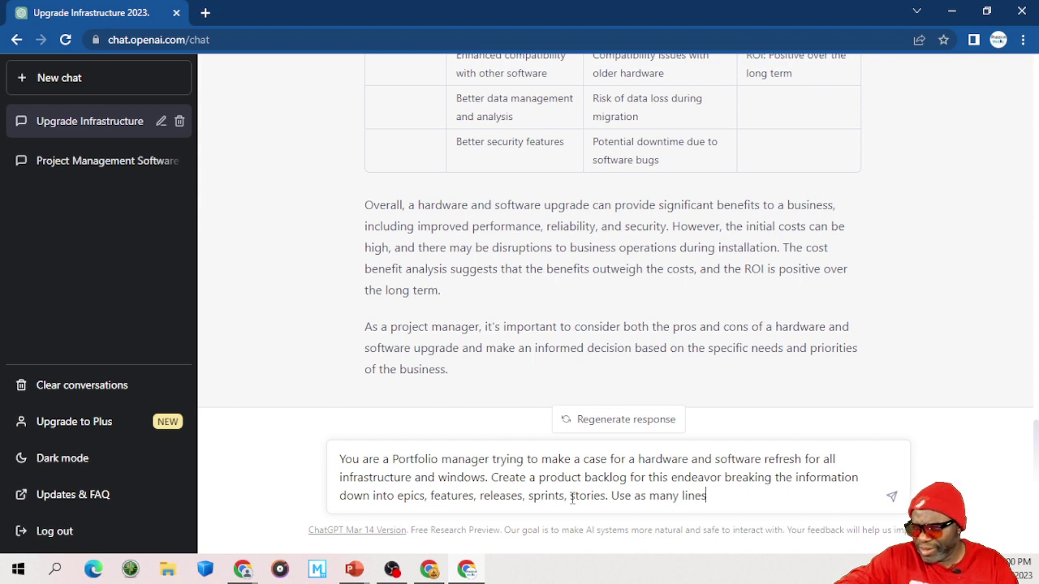
text( and columns )
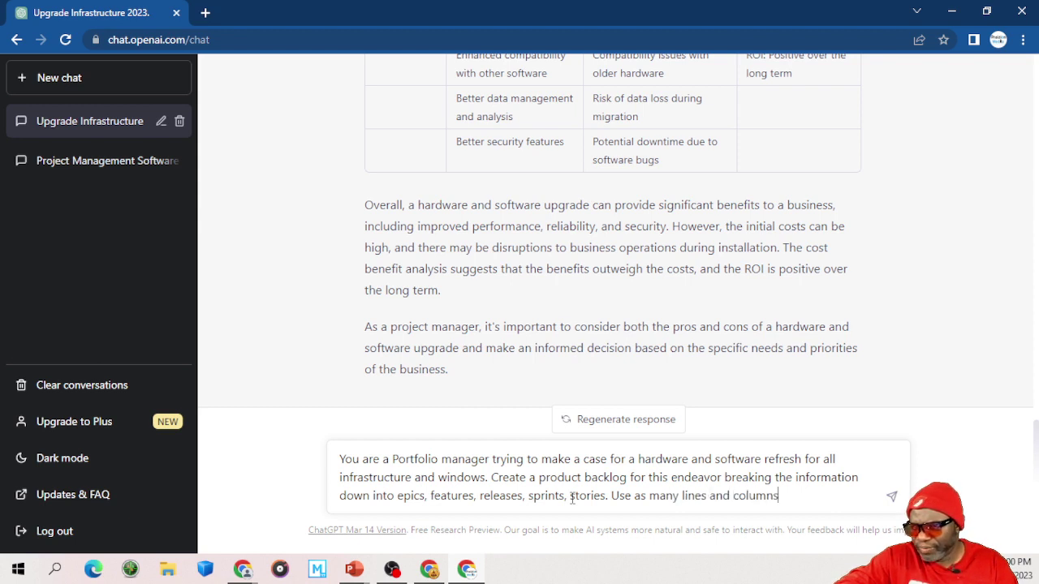
text(as is neces)
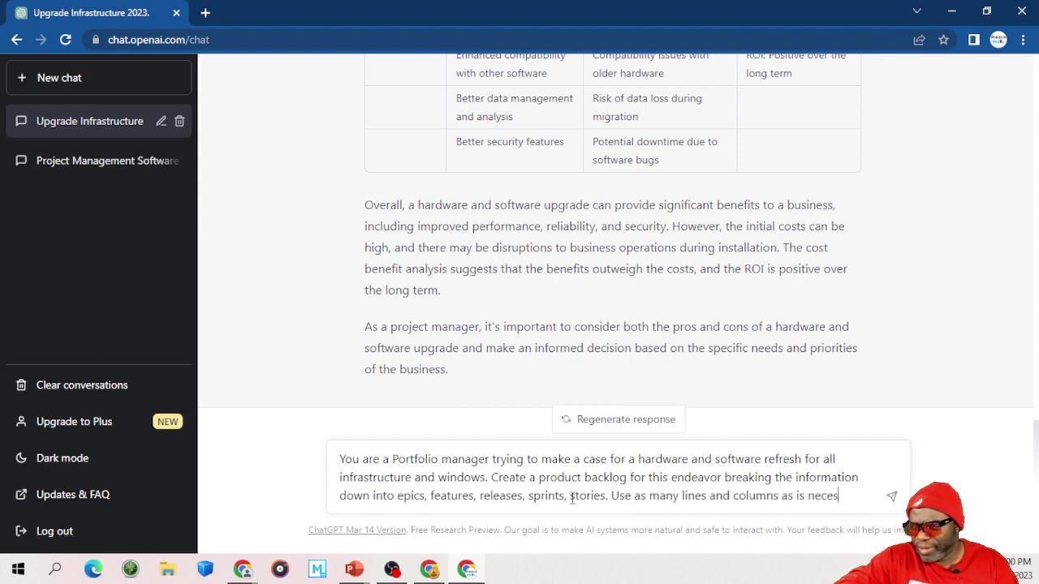
text(sary to paint)
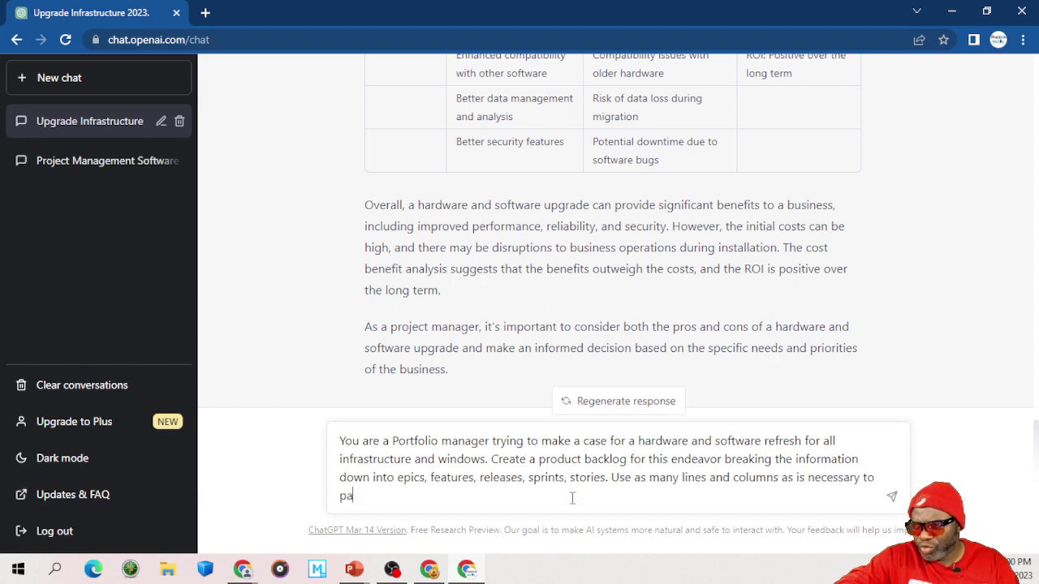
text( a clear p)
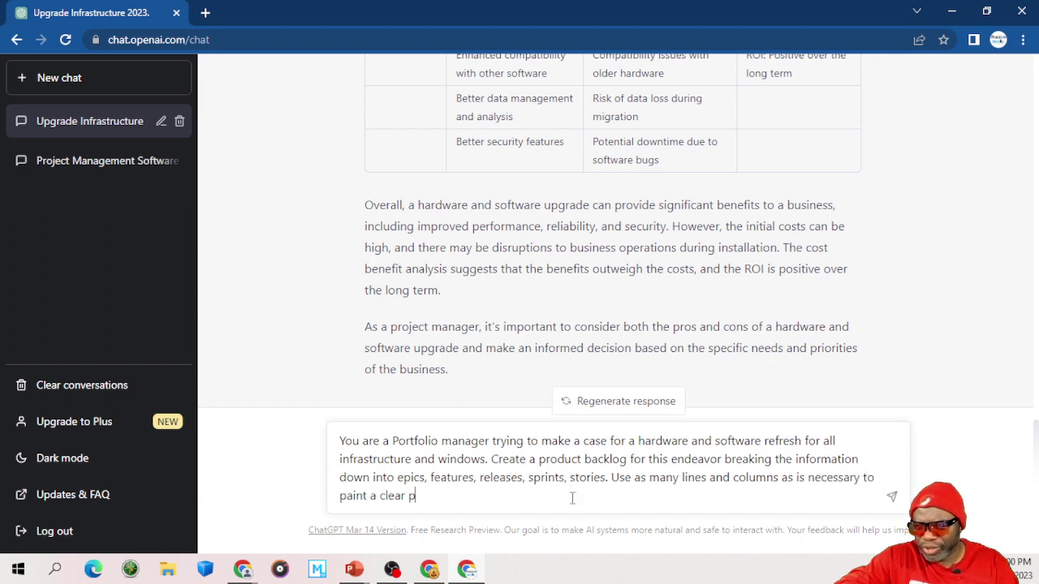
text(icture for the)
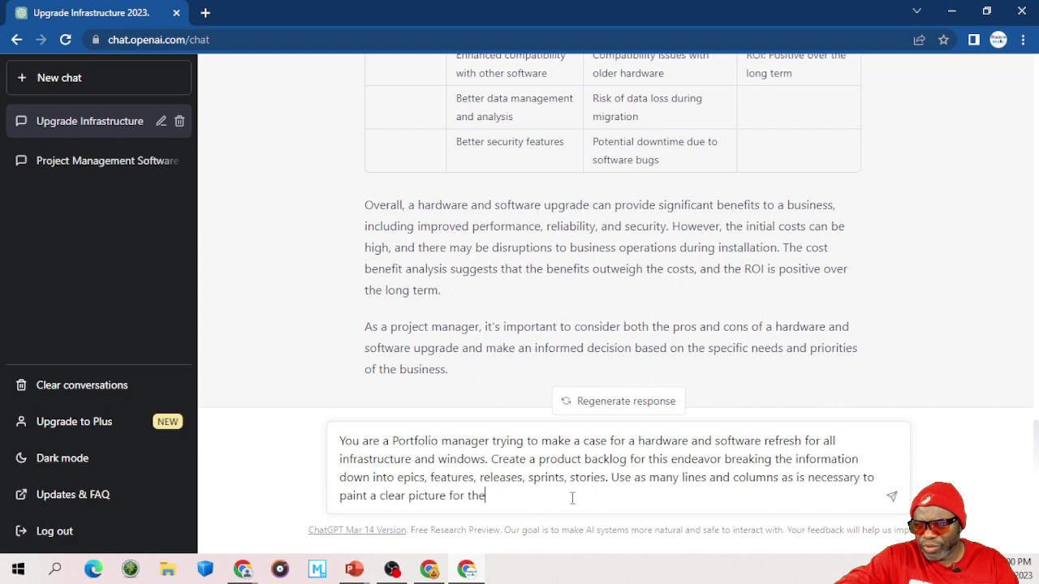
text( less technic)
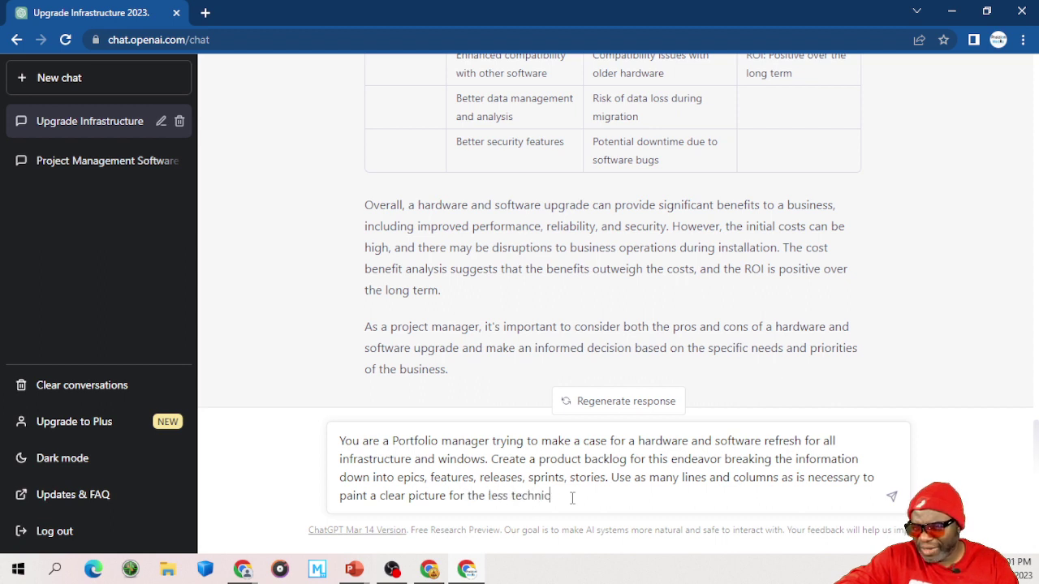
text(al stakehol)
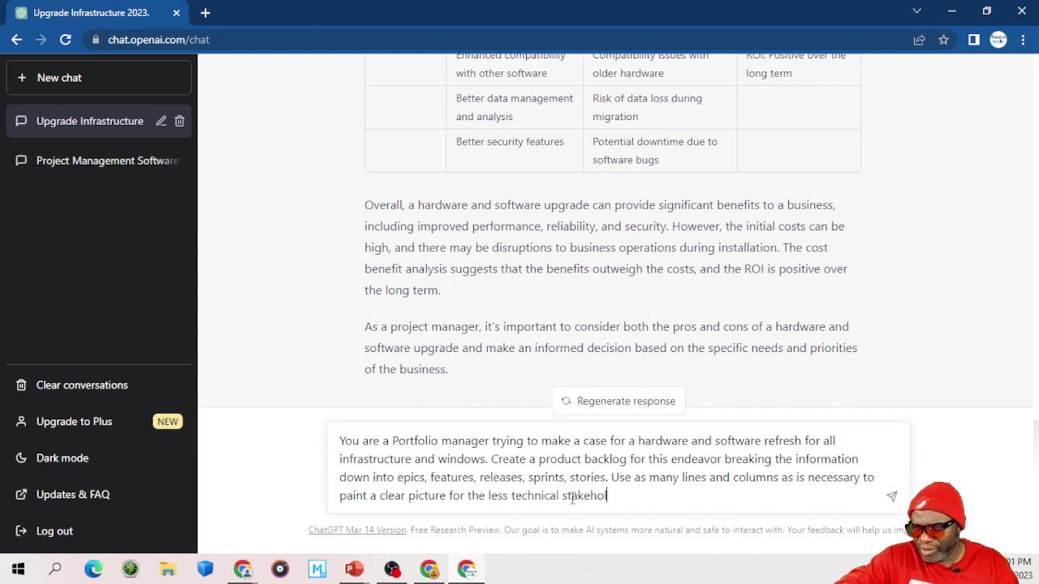
text(ders result)
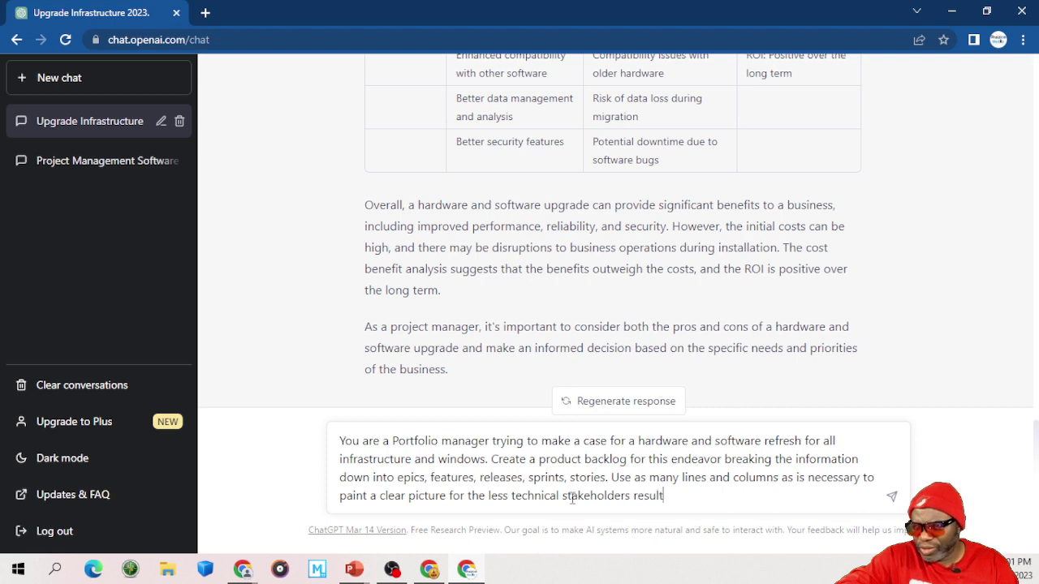
text(ing in a)
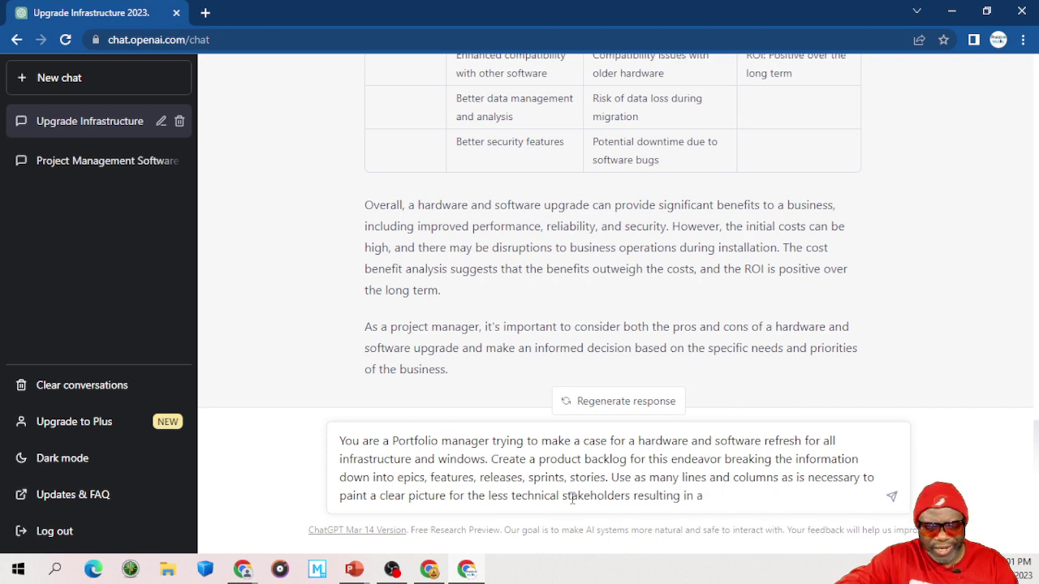
text( green ligh)
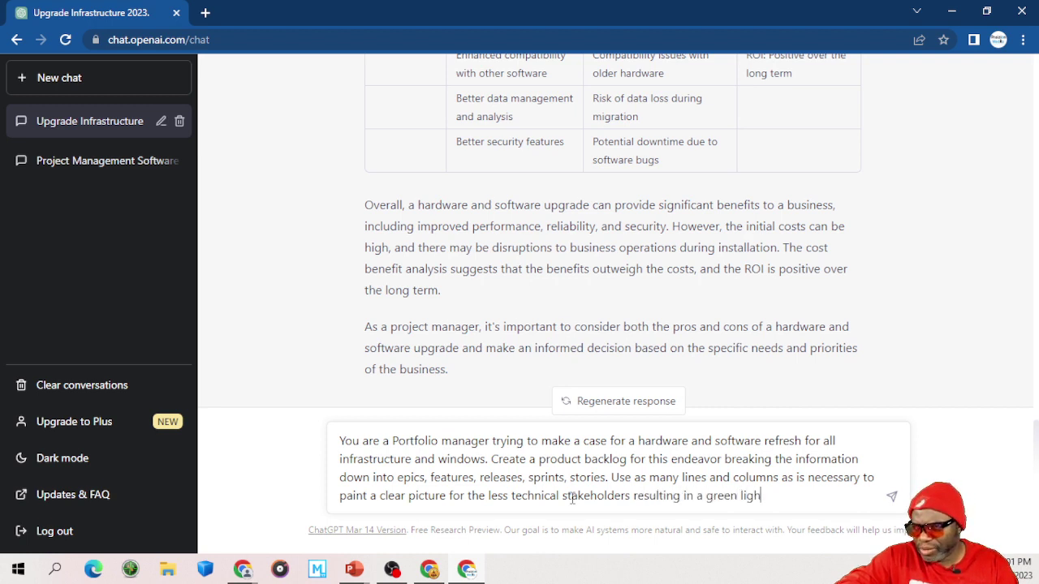
text(t to go ahead.)
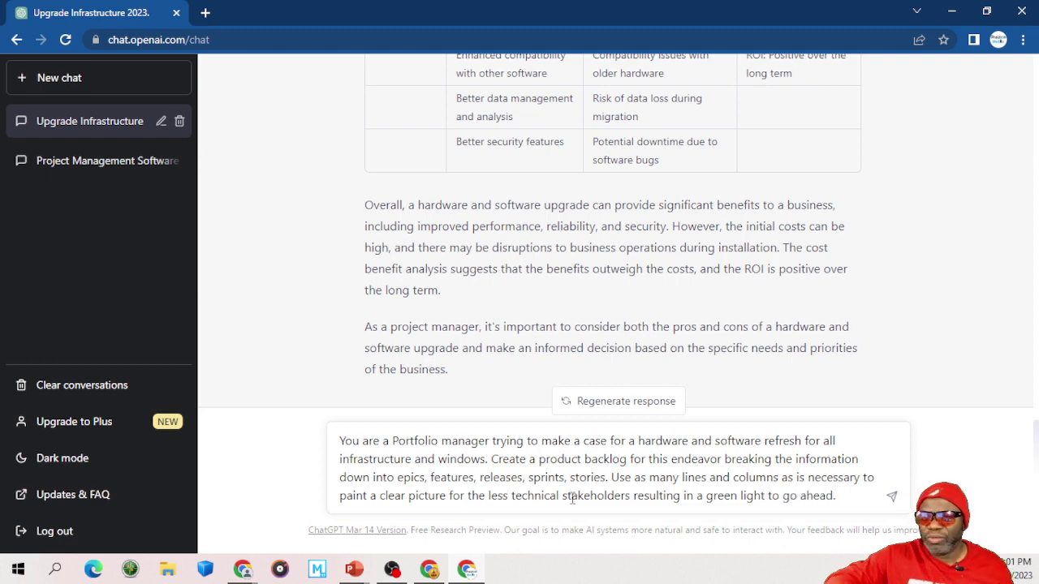
- Send the product backlog request to ChatGPT
key(Return)
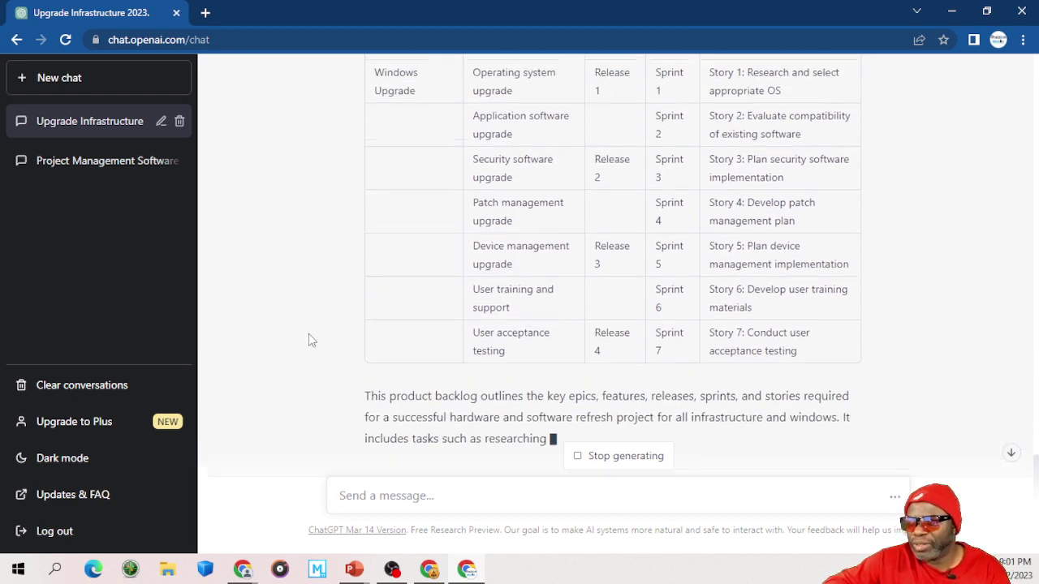
- Scroll through the backlog reply as it finishes generating the Infrastructure Upgrade and Windows Upgrade epics
scroll(309, 341, up, 3)
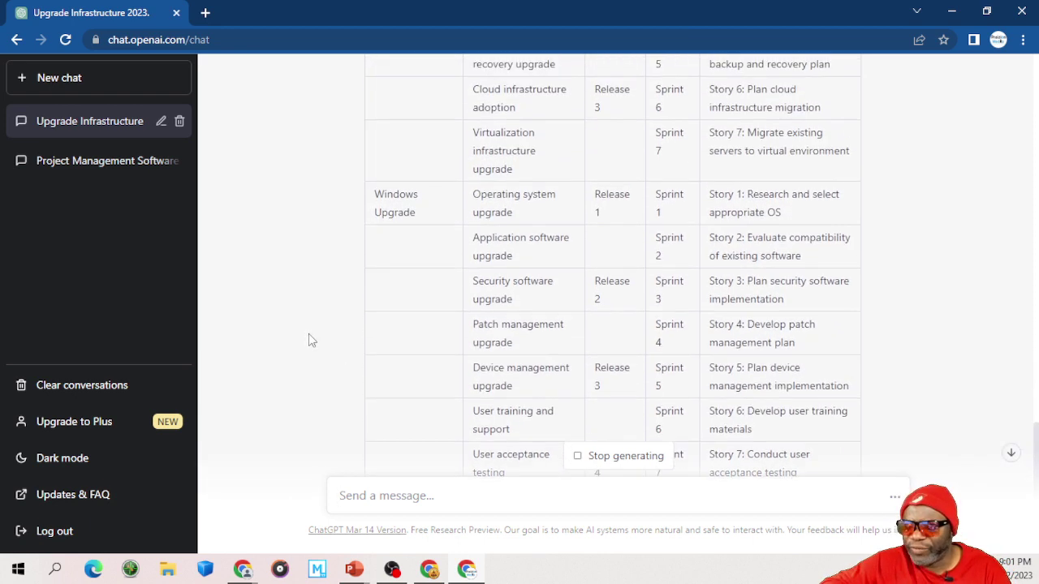
scroll(308, 341, up, 3)
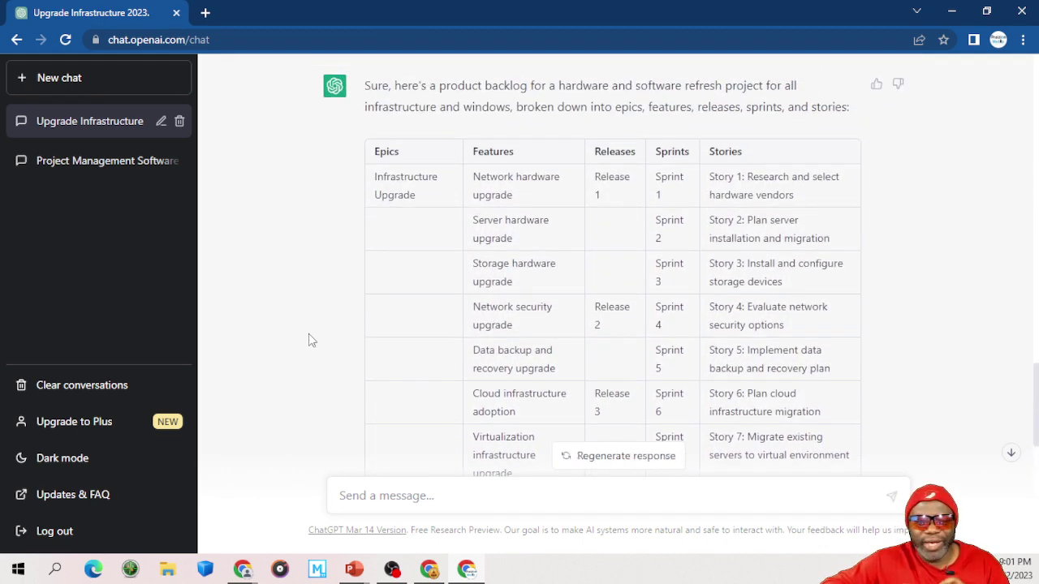
scroll(308, 341, down, 1)
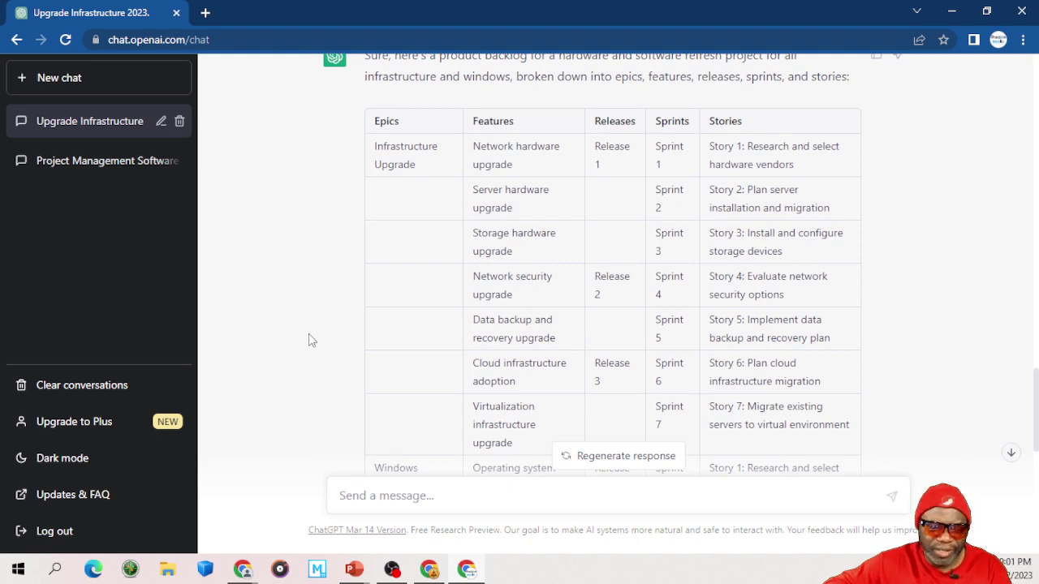
scroll(308, 340, down, 4)
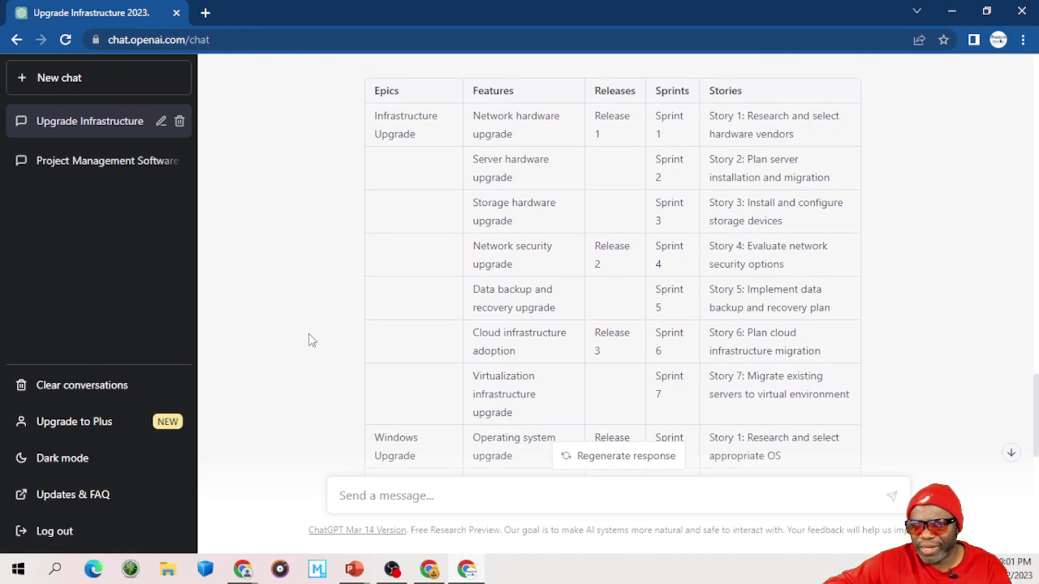
scroll(309, 340, down, 5)
scroll(308, 341, down, 3)
scroll(309, 341, down, 1)
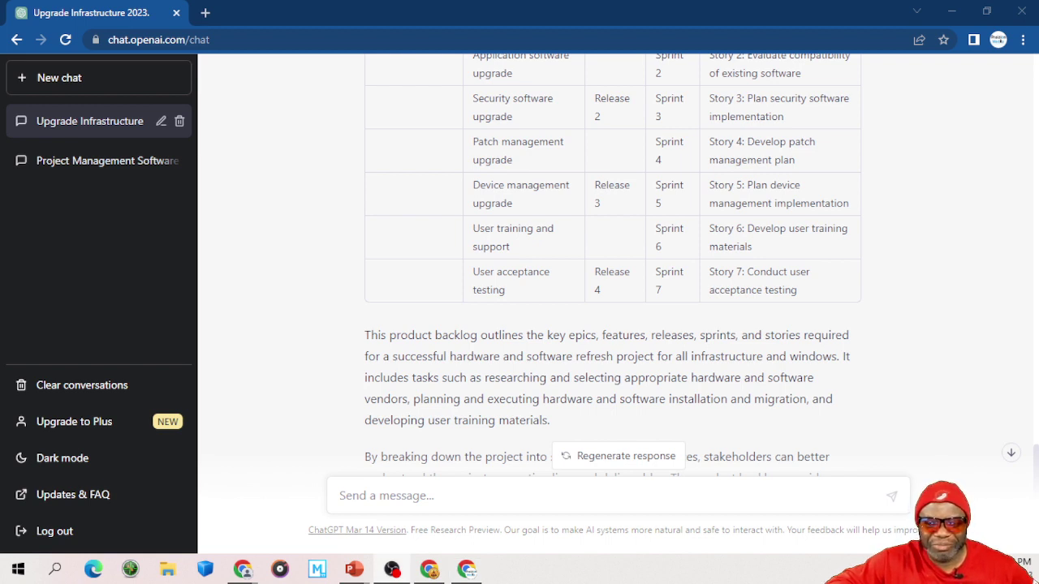
- Scroll back up to the header of the completed backlog table
click(306, 283)
scroll(306, 283, down, 2)
scroll(306, 284, up, 5)
scroll(306, 284, up, 2)
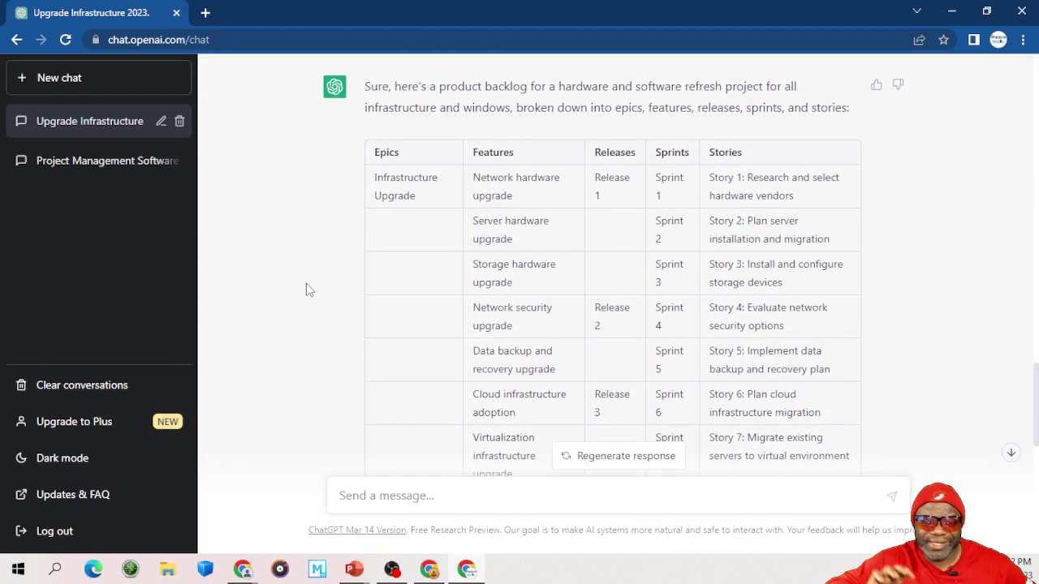